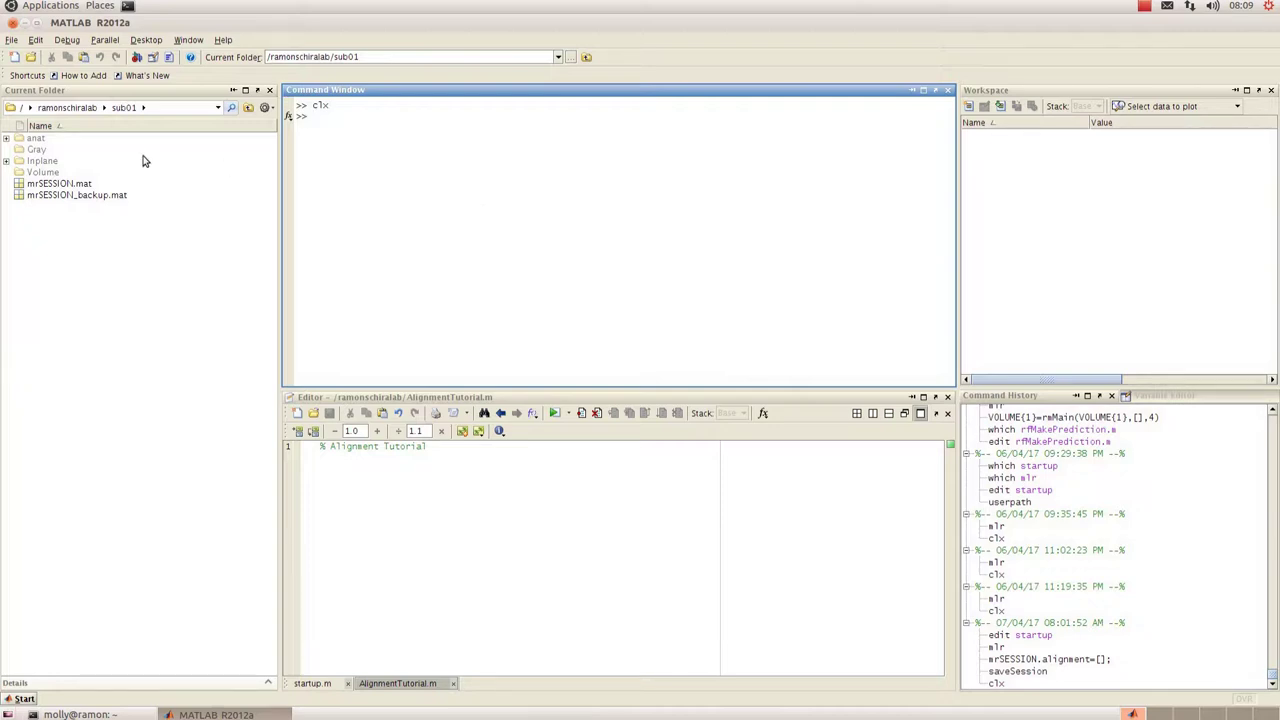
Launch mrVista with the mlr command so the HGT_4Tutorial Inplane viewer opens
{"action": "left_click", "coordinate": [78, 186]}
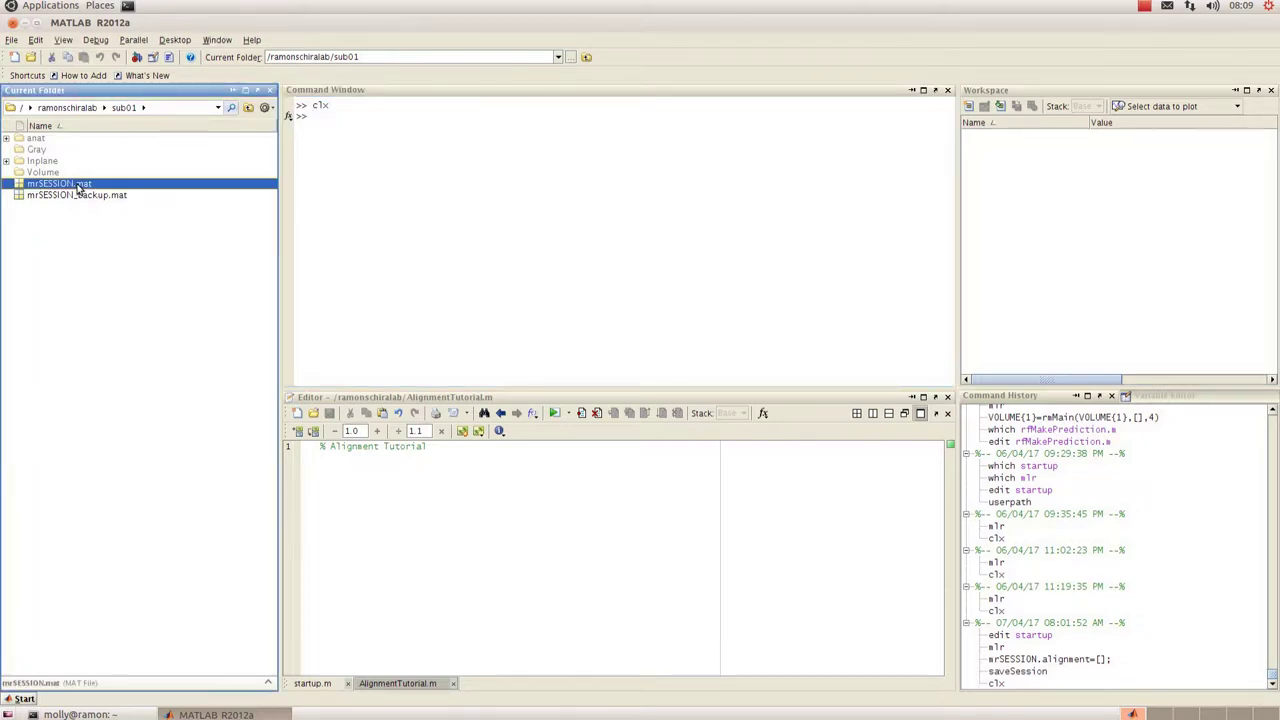
{"action": "left_click", "coordinate": [368, 156]}
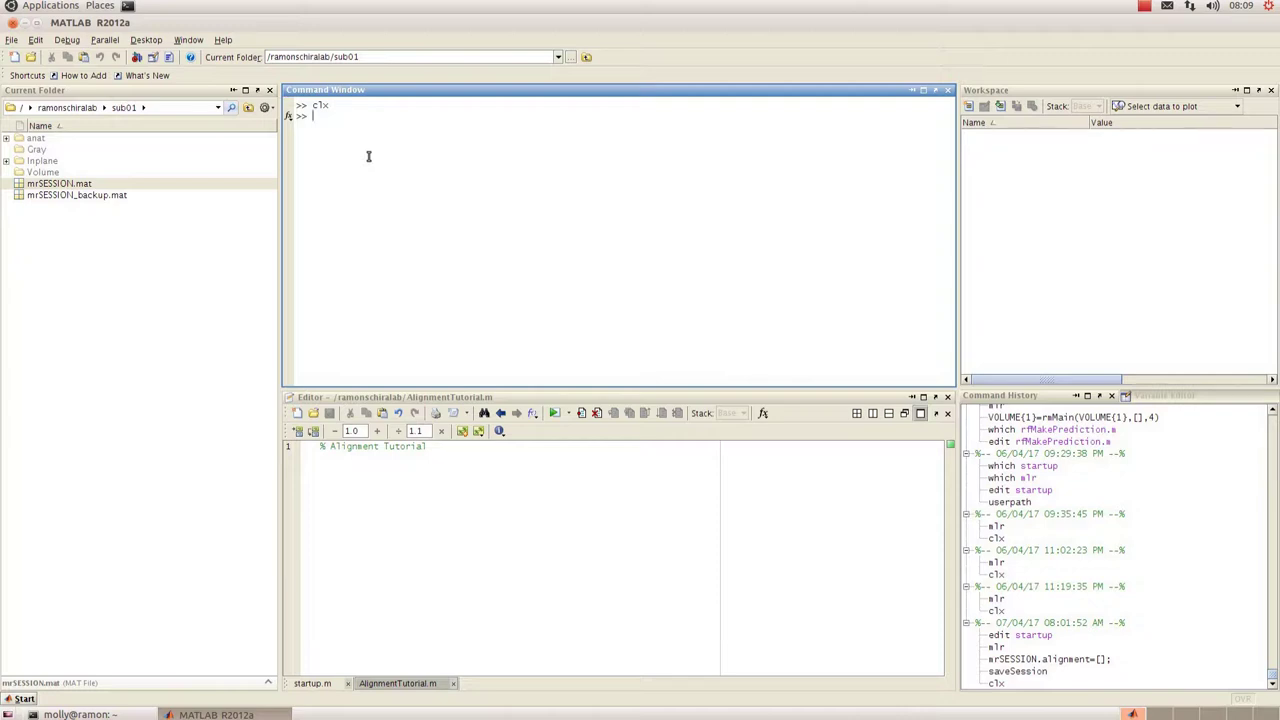
{"action": "key", "text": "Return"}
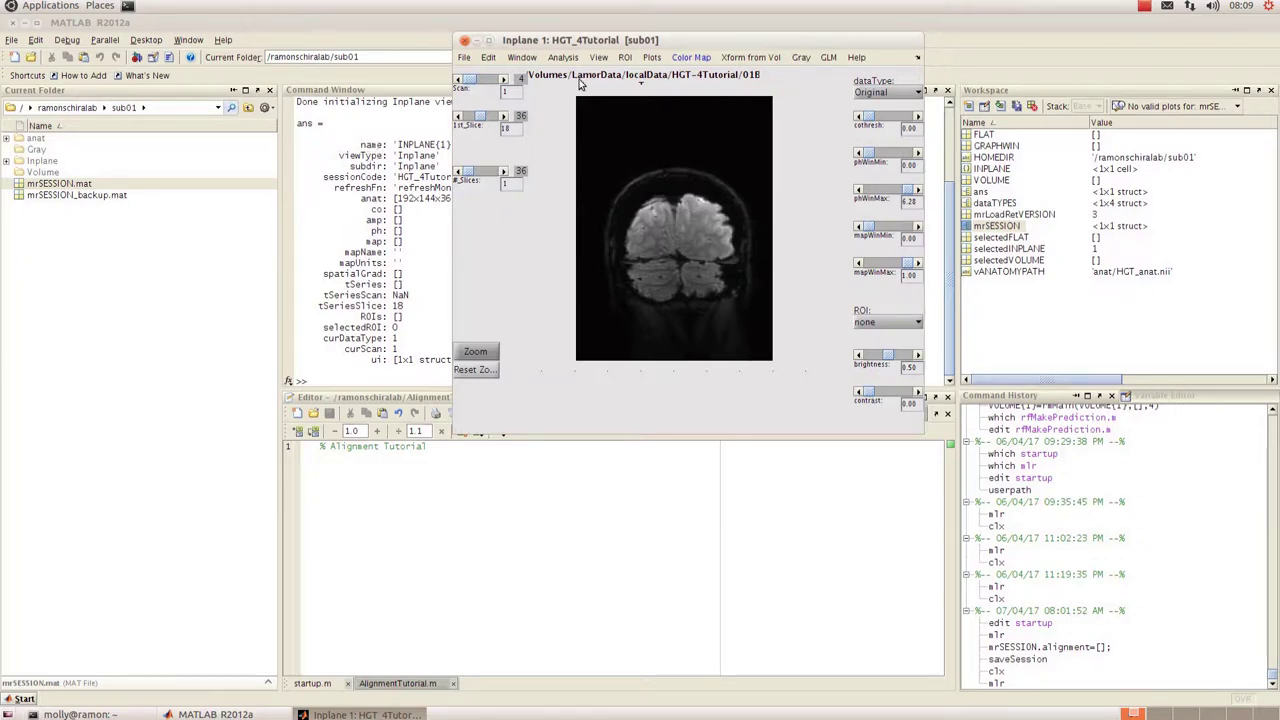
Open the mrRx alignment tool via Edit > Edit/View Alignment in the Inplane window
{"action": "left_click", "coordinate": [491, 63]}
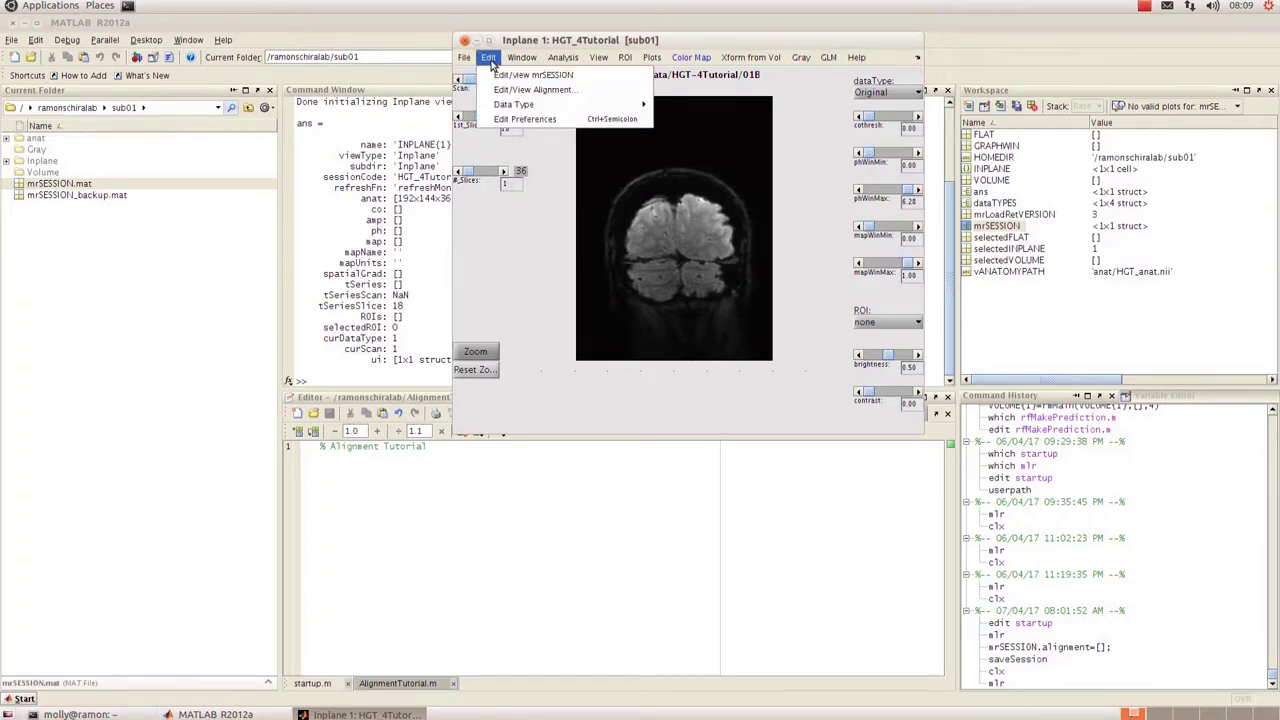
{"action": "left_click", "coordinate": [552, 92]}
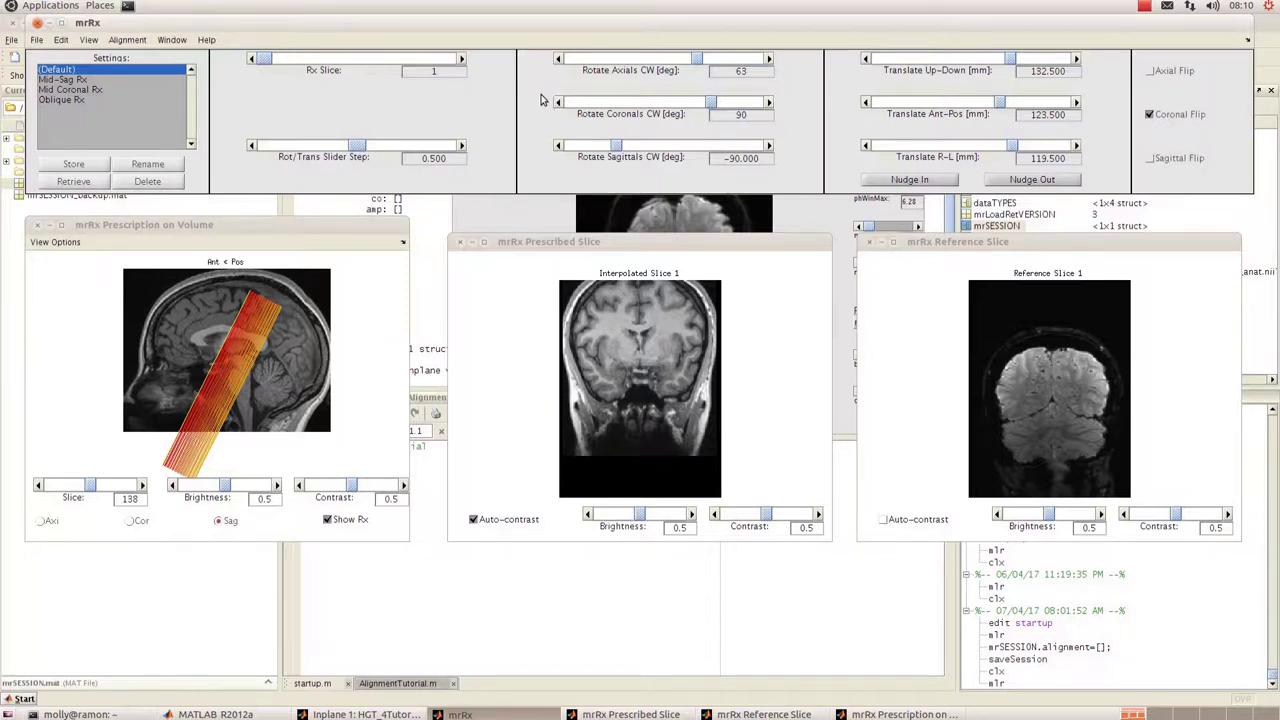
Set the prescription translation to 113.630 up-down and 69.127 mm anterior-posterior
{"action": "left_click", "coordinate": [256, 228]}
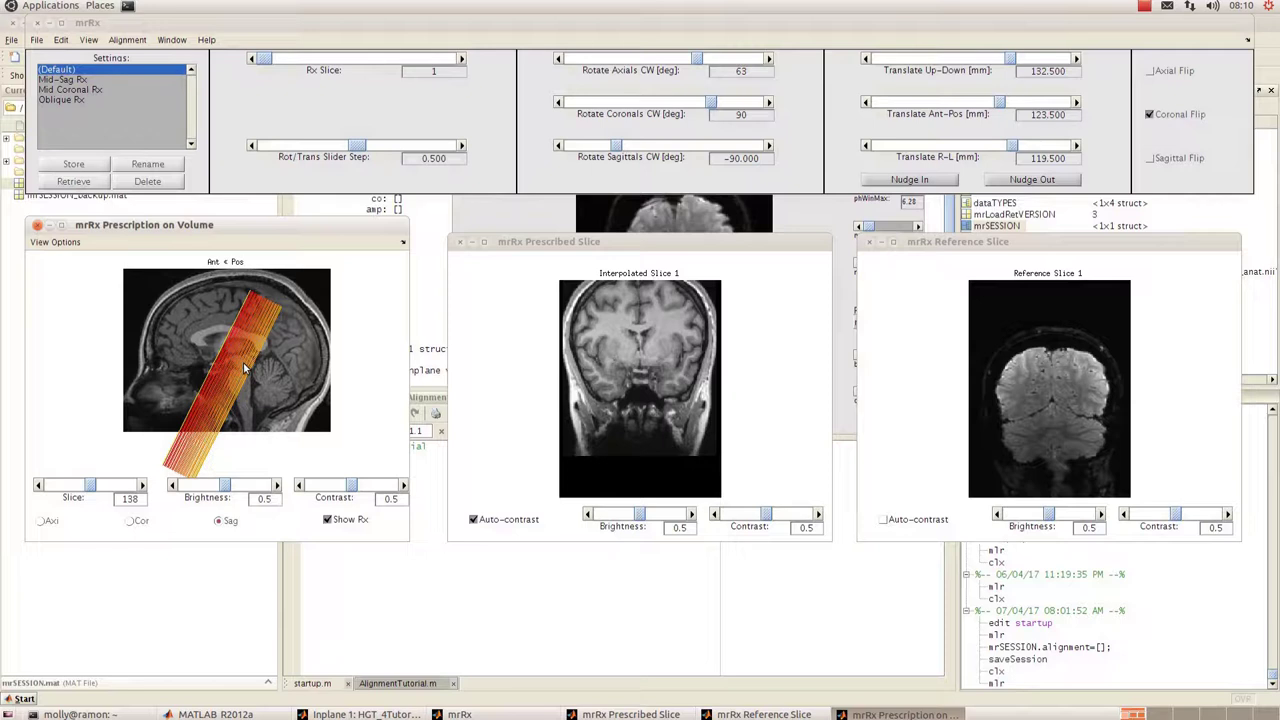
{"action": "left_click", "coordinate": [309, 356]}
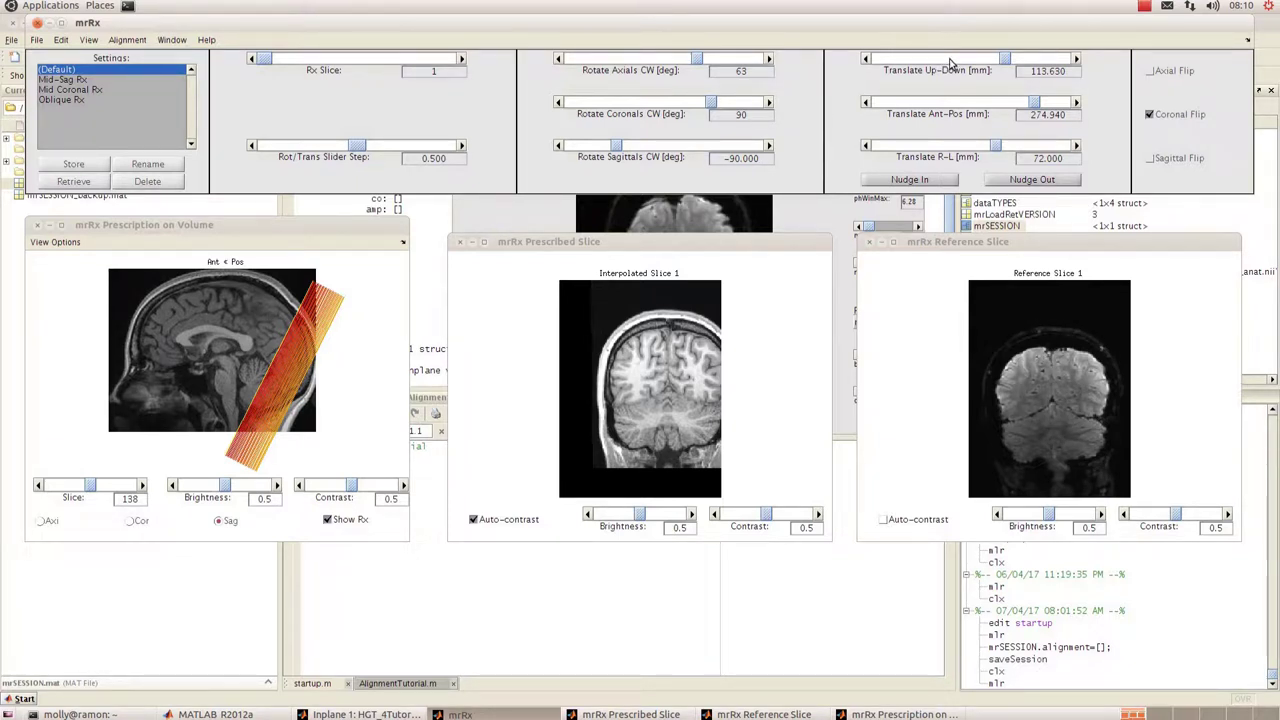
{"action": "left_click", "coordinate": [953, 60]}
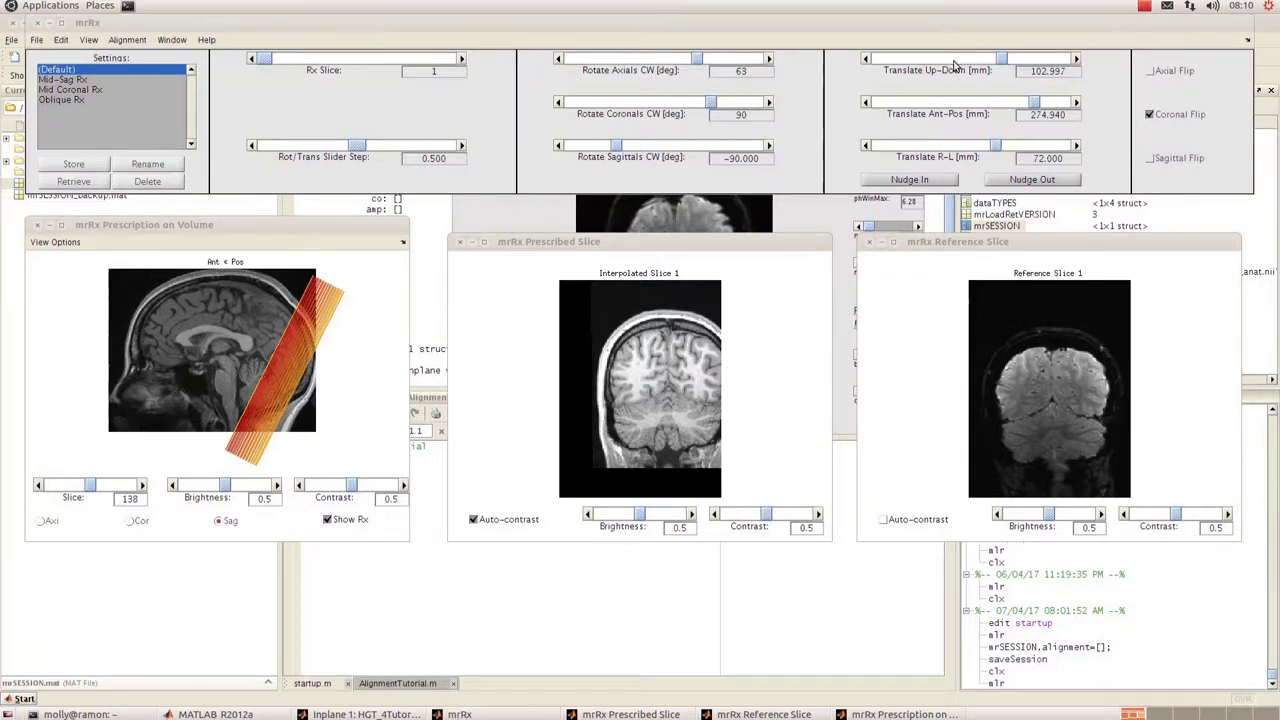
{"action": "left_click", "coordinate": [1024, 60]}
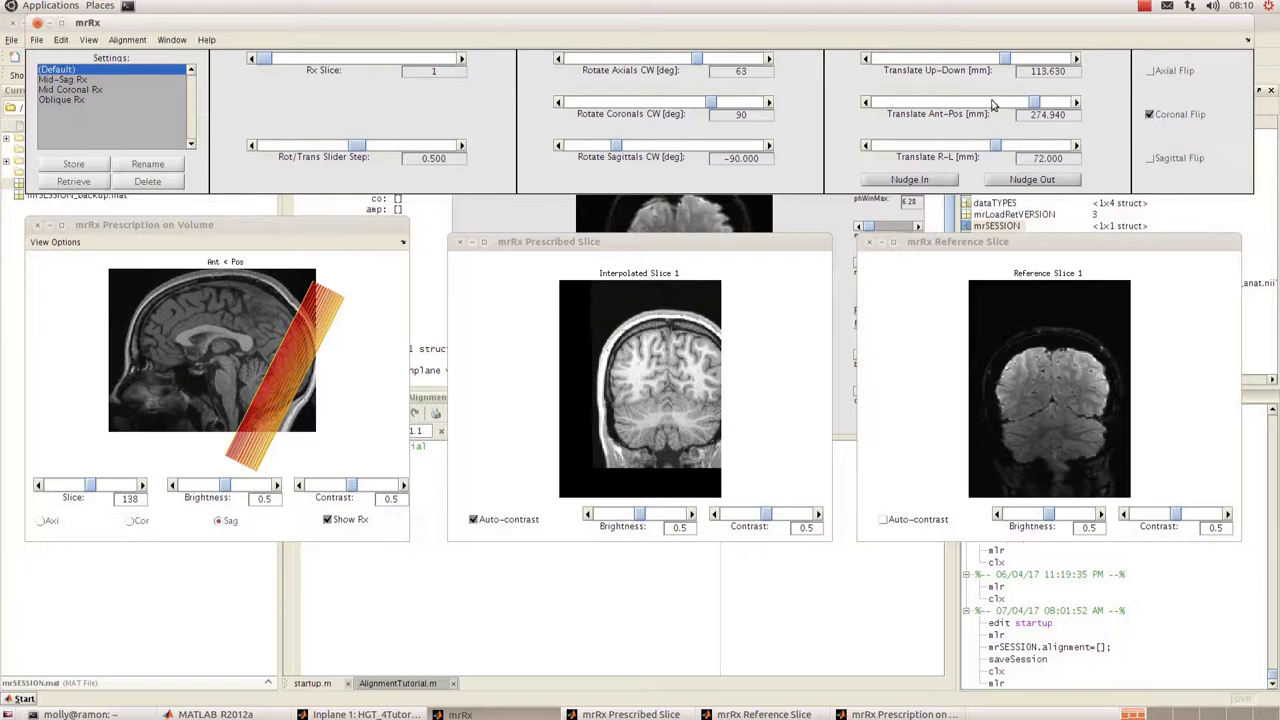
{"action": "left_click", "coordinate": [990, 105]}
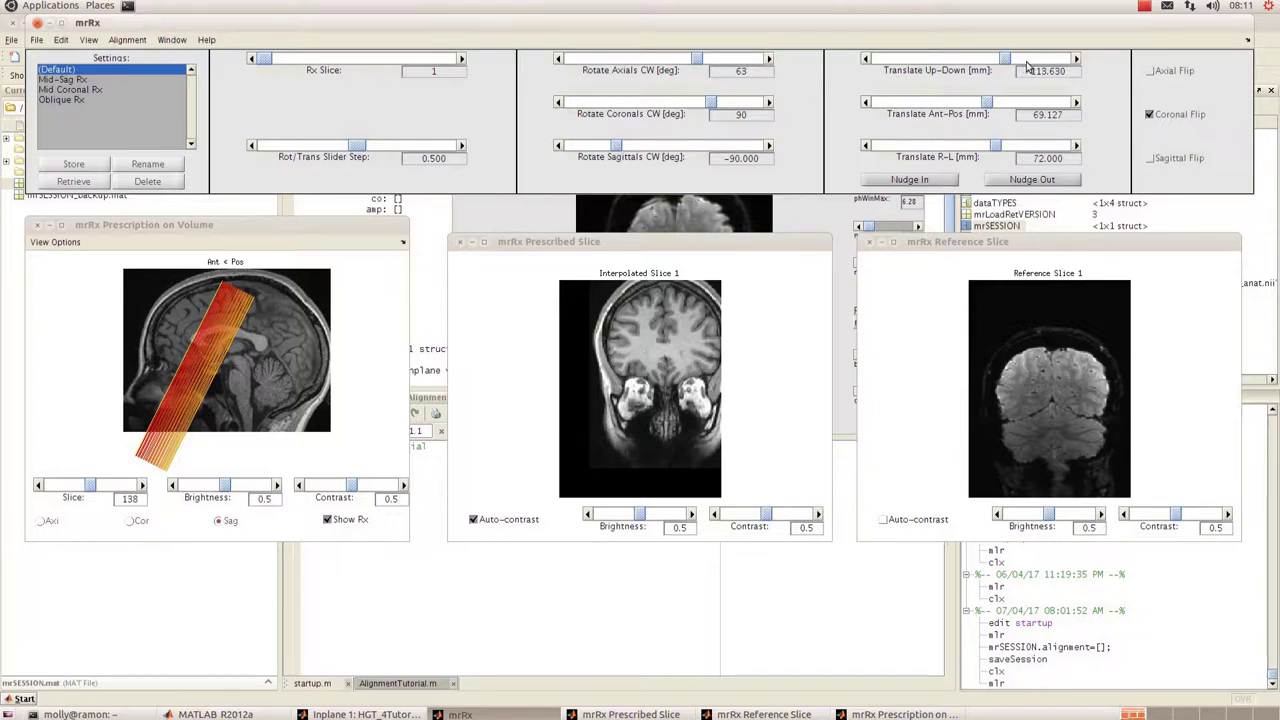
Bring the up-down translation to 97.347 and the anterior-posterior translation to 267.674 mm
{"action": "mouse_move", "coordinate": [1010, 64]}
{"action": "left_mouse_down"}
{"action": "mouse_move", "coordinate": [988, 62]}
{"action": "mouse_move", "coordinate": [1022, 60]}
{"action": "mouse_move", "coordinate": [1001, 60]}
{"action": "left_mouse_up"}
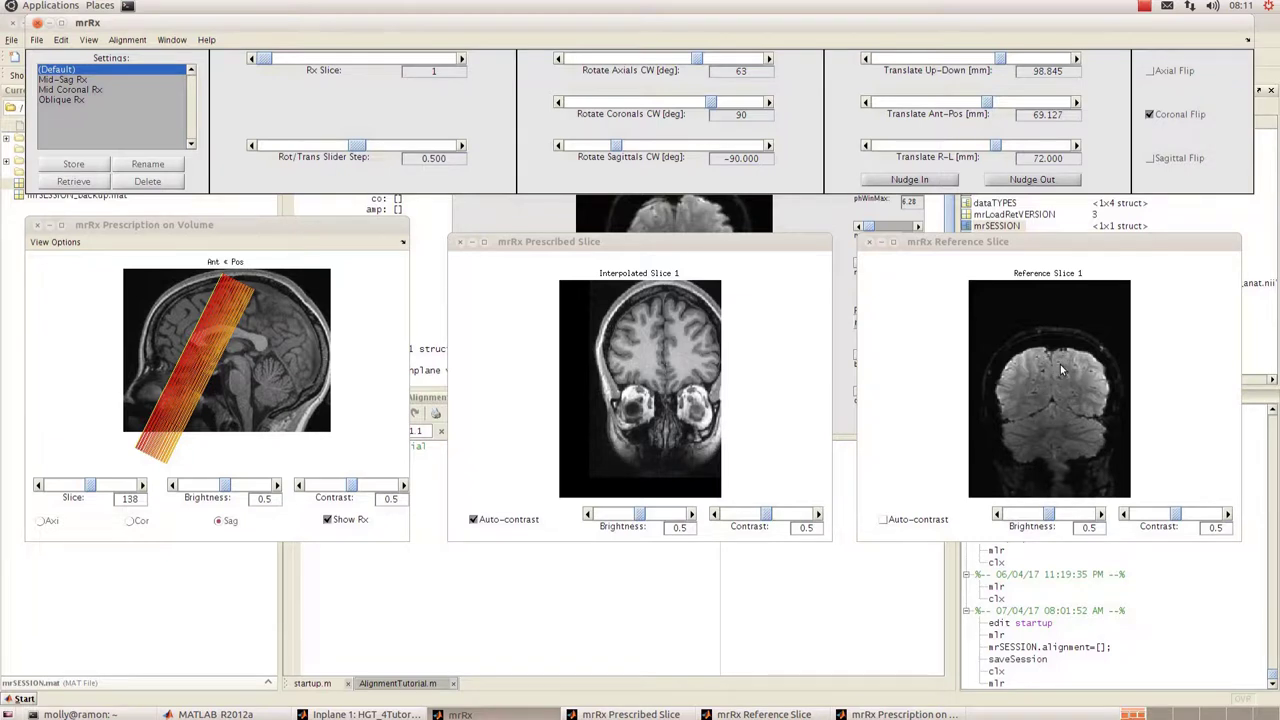
{"action": "left_click", "coordinate": [1013, 60]}
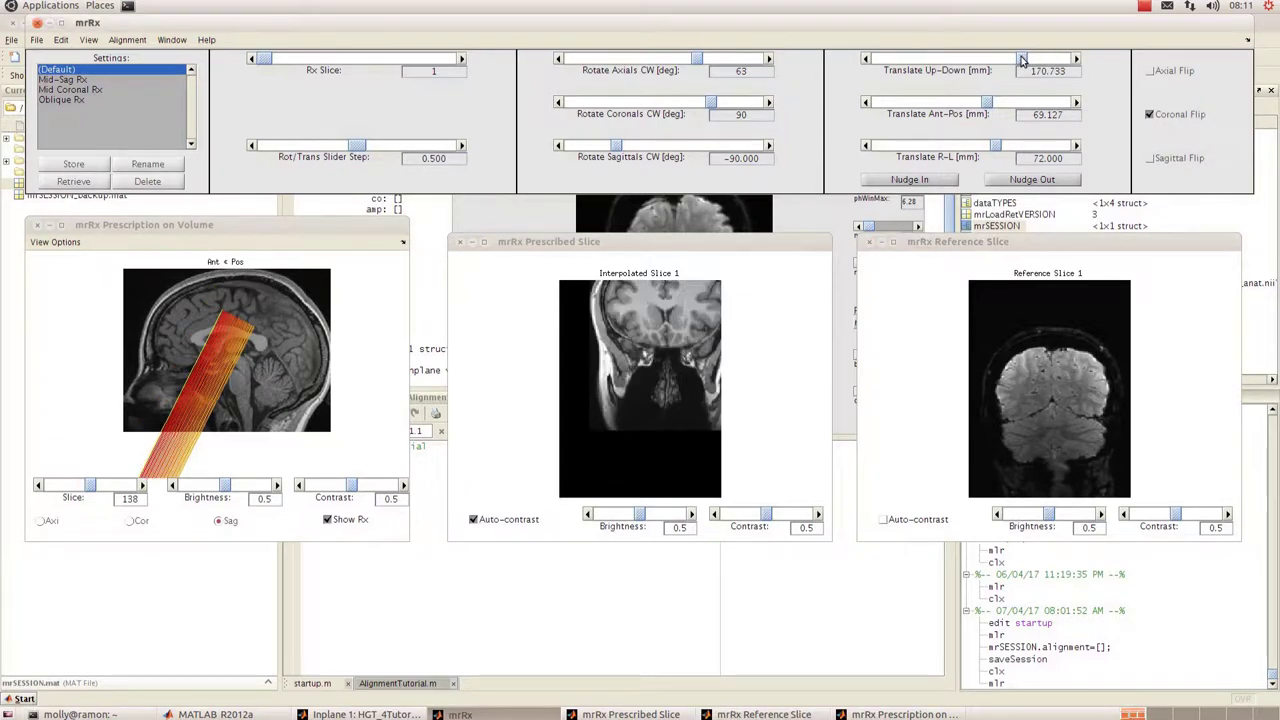
{"action": "left_click_drag", "start_coordinate": [1016, 60], "coordinate": [994, 58]}
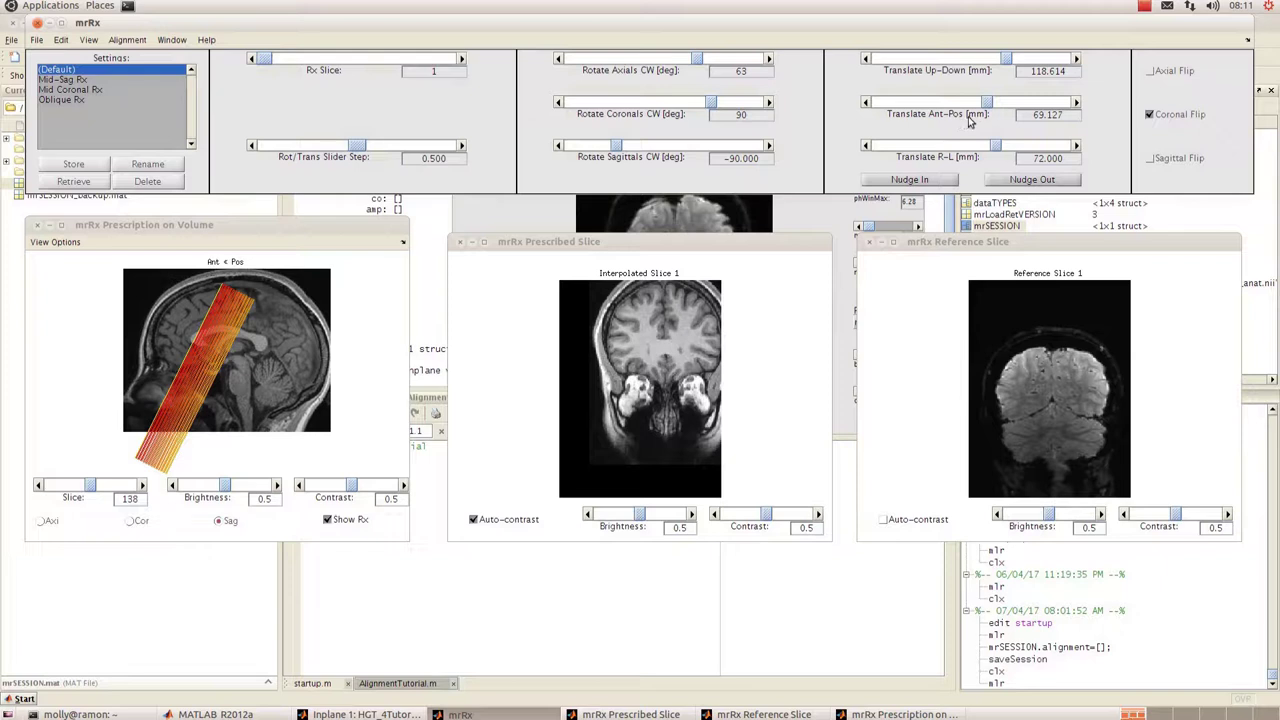
{"action": "left_click_drag", "start_coordinate": [986, 104], "coordinate": [1043, 105]}
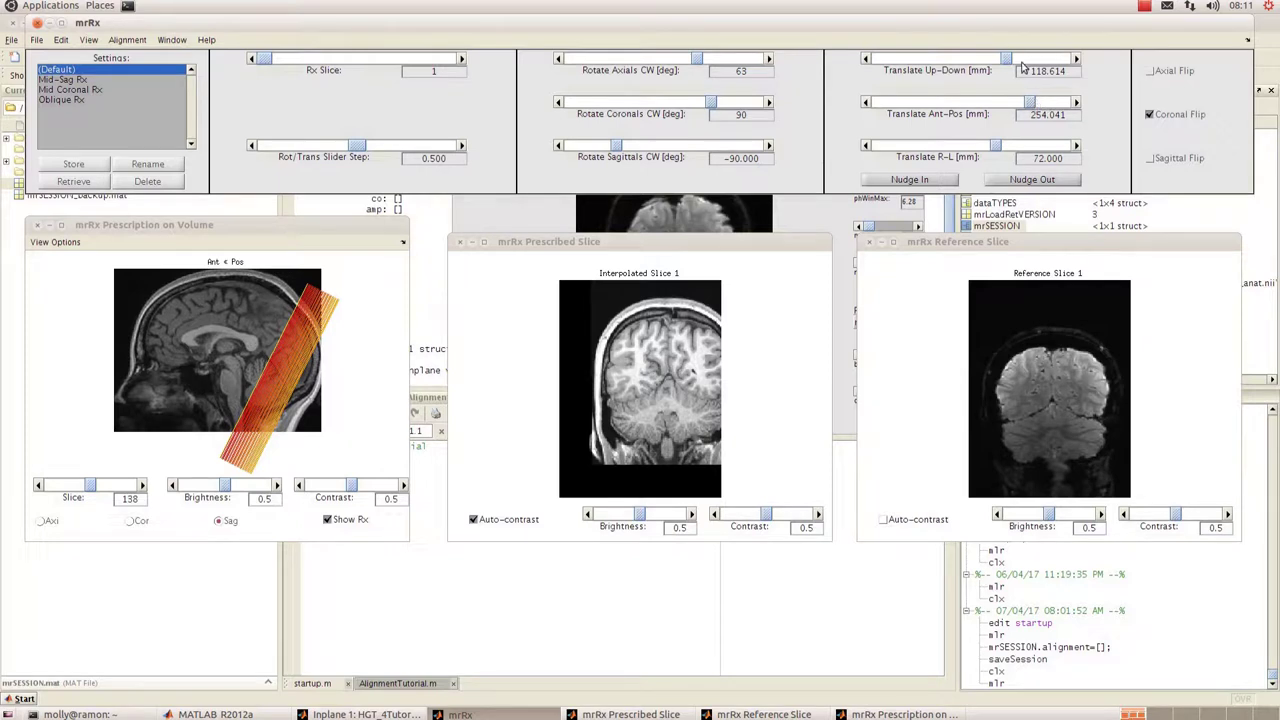
{"action": "left_click", "coordinate": [990, 60]}
{"action": "left_click", "coordinate": [990, 62]}
{"action": "left_click", "coordinate": [1062, 104]}
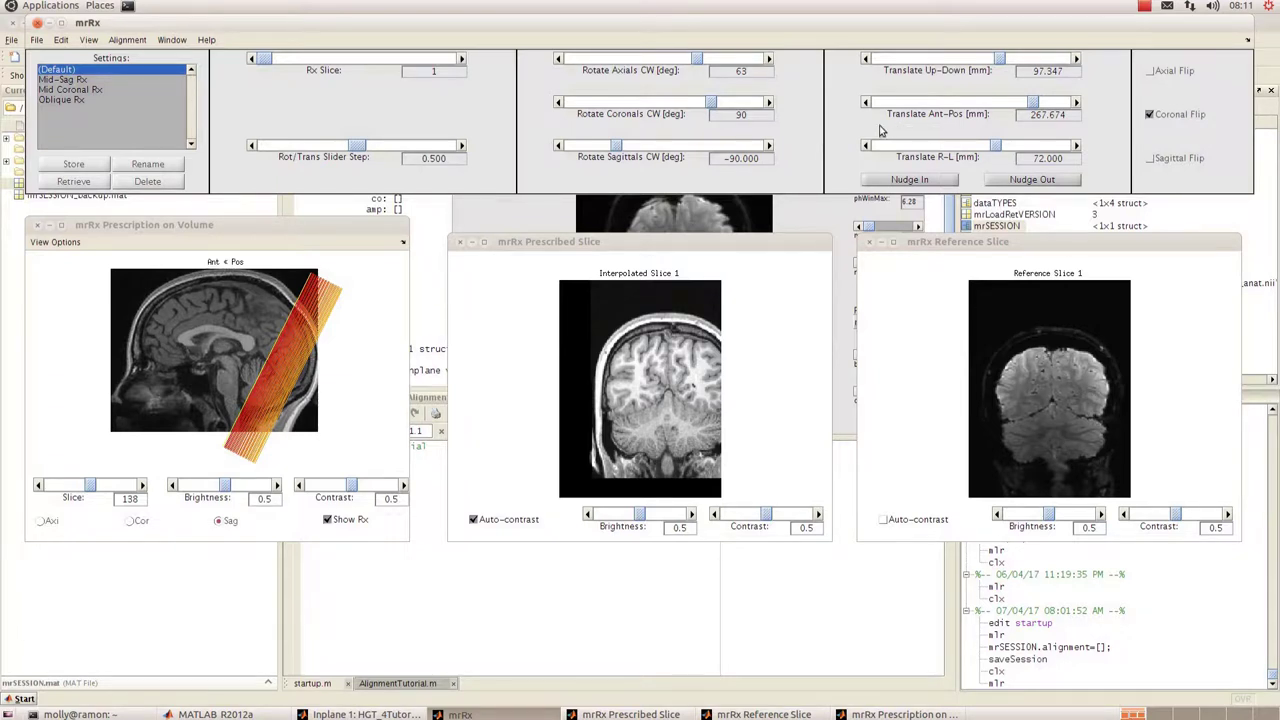
Step the right-left translation up to 117.833 mm
{"action": "left_click", "coordinate": [1036, 147]}
{"action": "left_click", "coordinate": [1036, 147]}
{"action": "left_click", "coordinate": [1036, 147]}
{"action": "left_click", "coordinate": [1036, 147]}
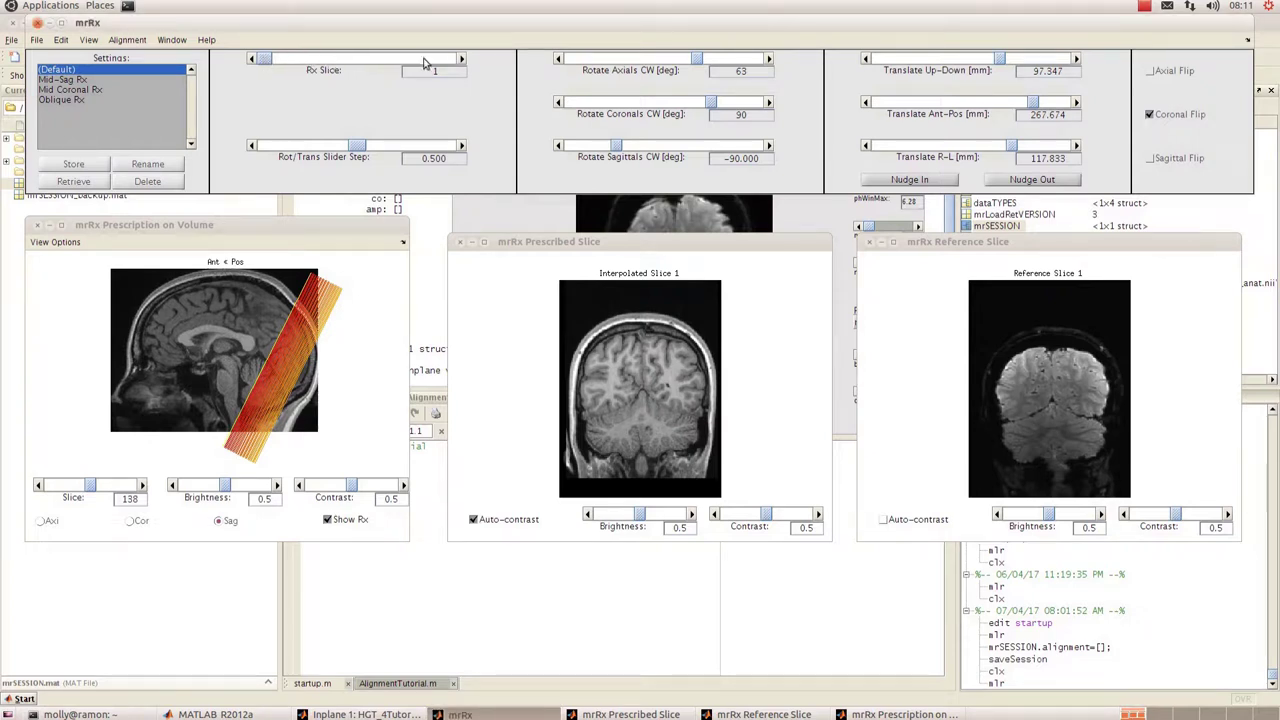
Step through the Rx slices up to slice 36 to check the alignment
{"action": "left_click", "coordinate": [462, 60]}
{"action": "left_click", "coordinate": [462, 60]}
{"action": "left_click", "coordinate": [462, 60]}
{"action": "left_click", "coordinate": [462, 60]}
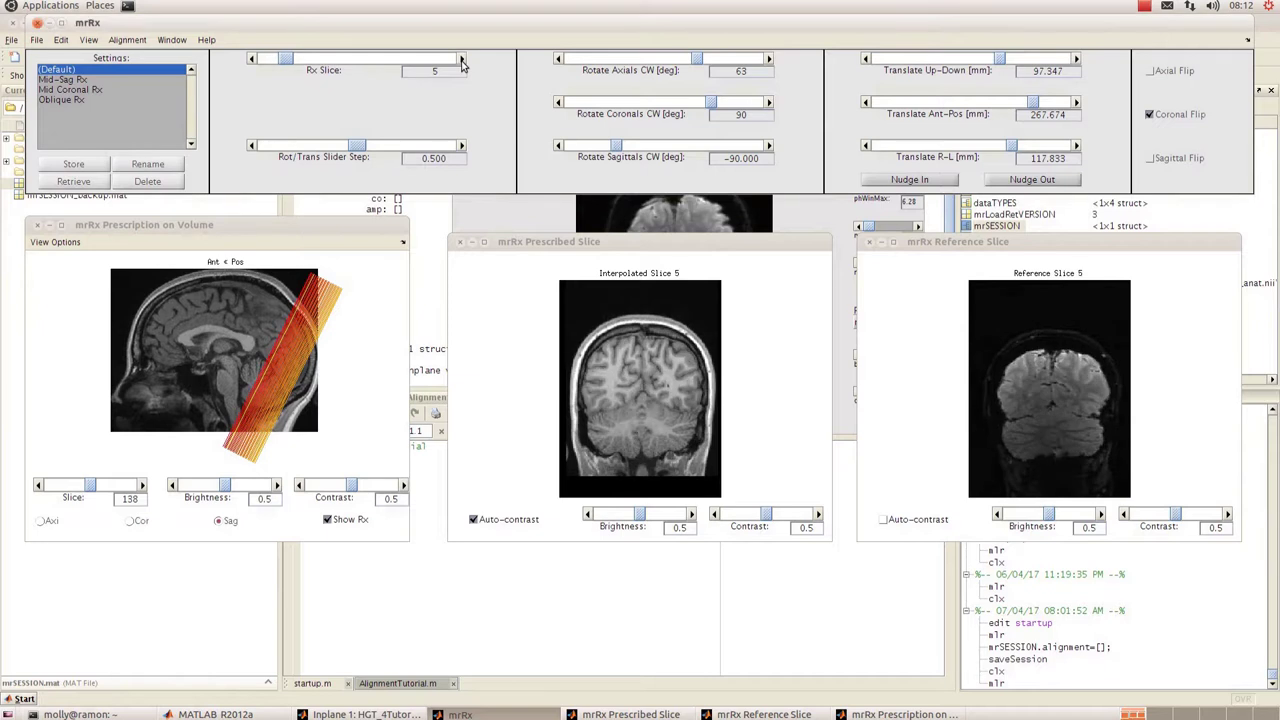
{"action": "left_click", "coordinate": [462, 60]}
{"action": "left_click", "coordinate": [462, 60]}
{"action": "left_click", "coordinate": [462, 60]}
{"action": "left_click", "coordinate": [462, 60]}
{"action": "left_click", "coordinate": [462, 60]}
{"action": "left_click_drag", "start_coordinate": [285, 58], "coordinate": [450, 62]}
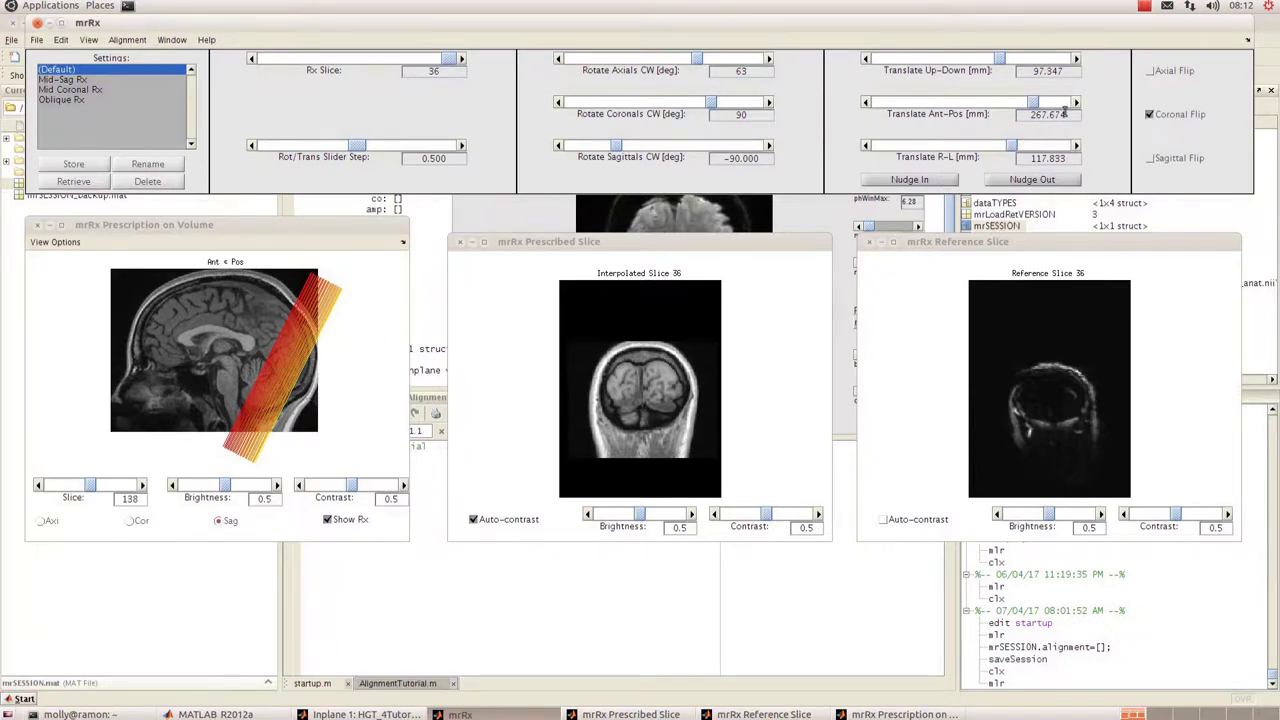
Raise the anterior-posterior translation to 288.124 mm, then return to slice 1
{"action": "left_click", "coordinate": [1077, 104]}
{"action": "left_click", "coordinate": [1077, 104]}
{"action": "left_click", "coordinate": [1077, 104]}
{"action": "left_click", "coordinate": [1077, 104]}
{"action": "left_click", "coordinate": [1077, 104]}
{"action": "left_click", "coordinate": [1077, 104]}
{"action": "left_click", "coordinate": [1077, 104]}
{"action": "left_click", "coordinate": [1077, 104]}
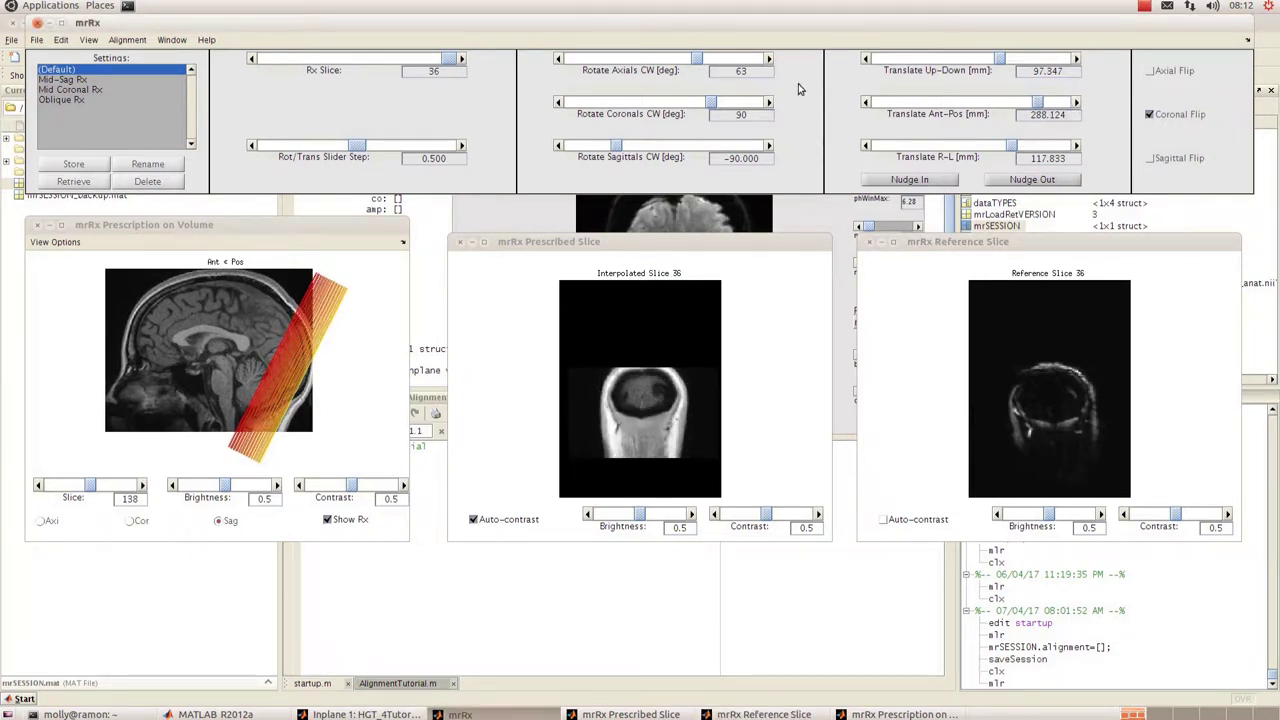
{"action": "left_click_drag", "start_coordinate": [450, 60], "coordinate": [260, 62]}
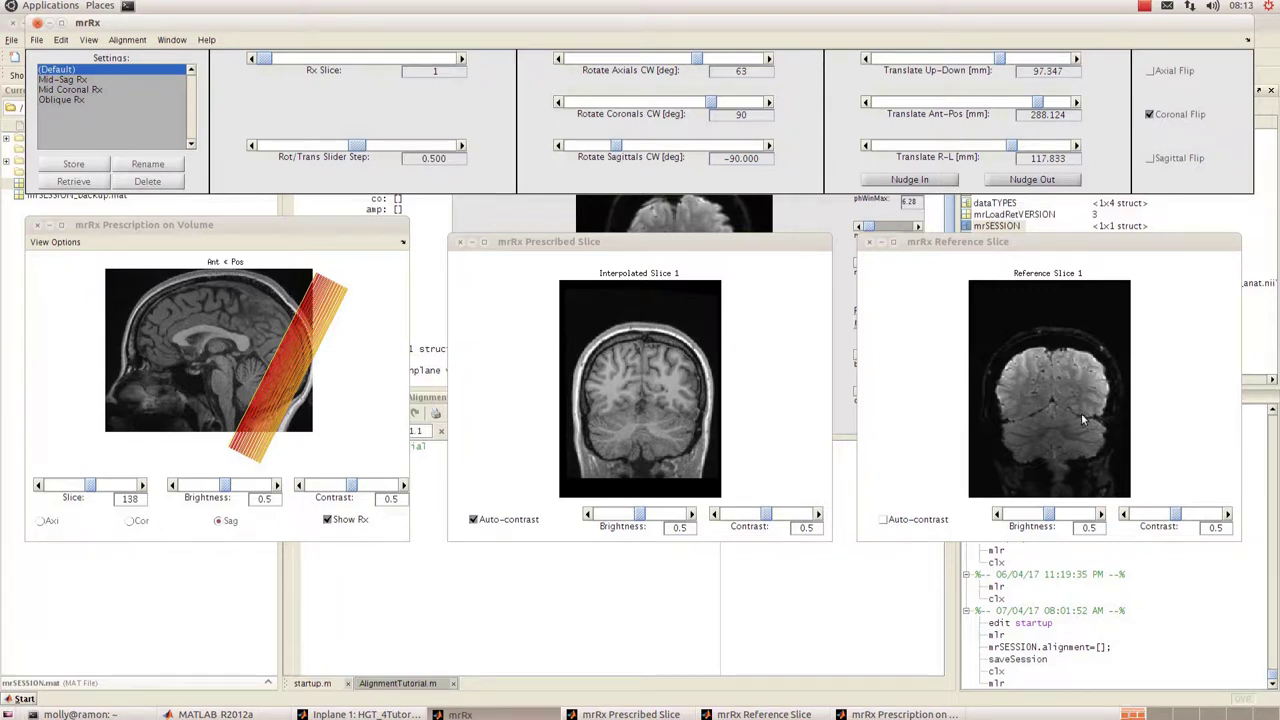
Save the alignment with File > Save > mrAlign bestrotvol
{"action": "left_click", "coordinate": [36, 40]}
{"action": "mouse_move", "coordinate": [44, 66]}
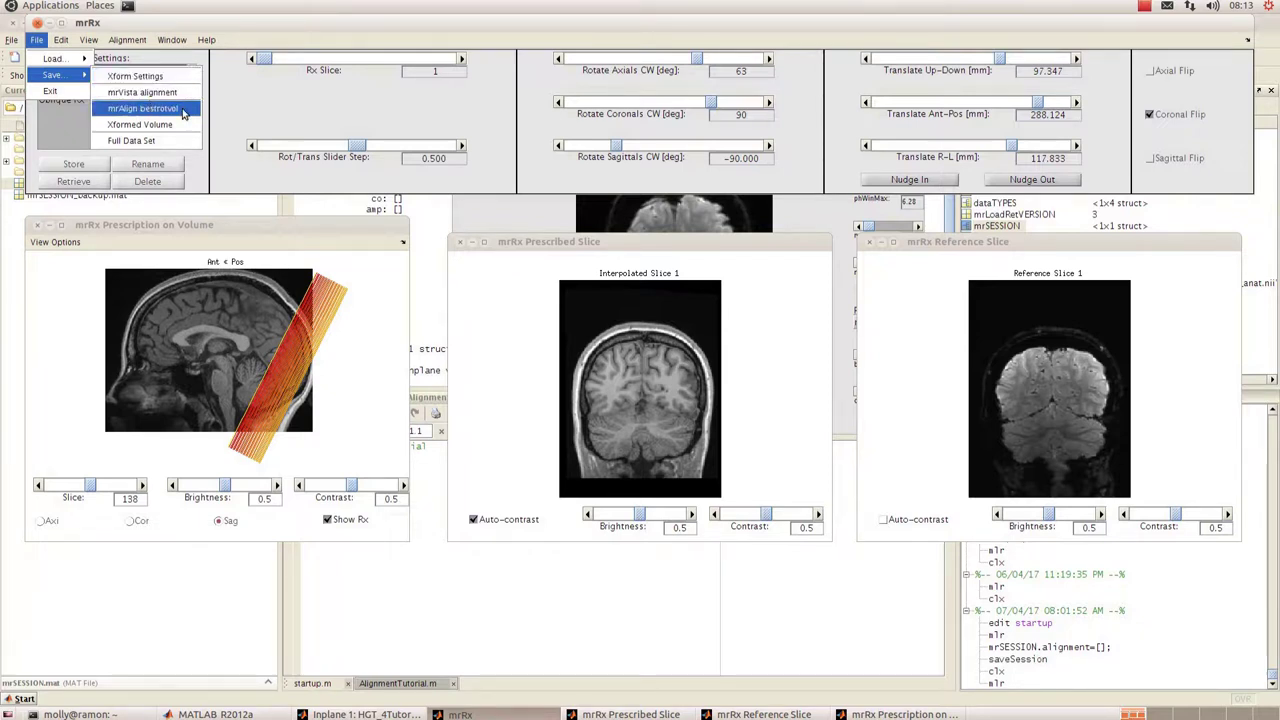
{"action": "left_click", "coordinate": [143, 108]}
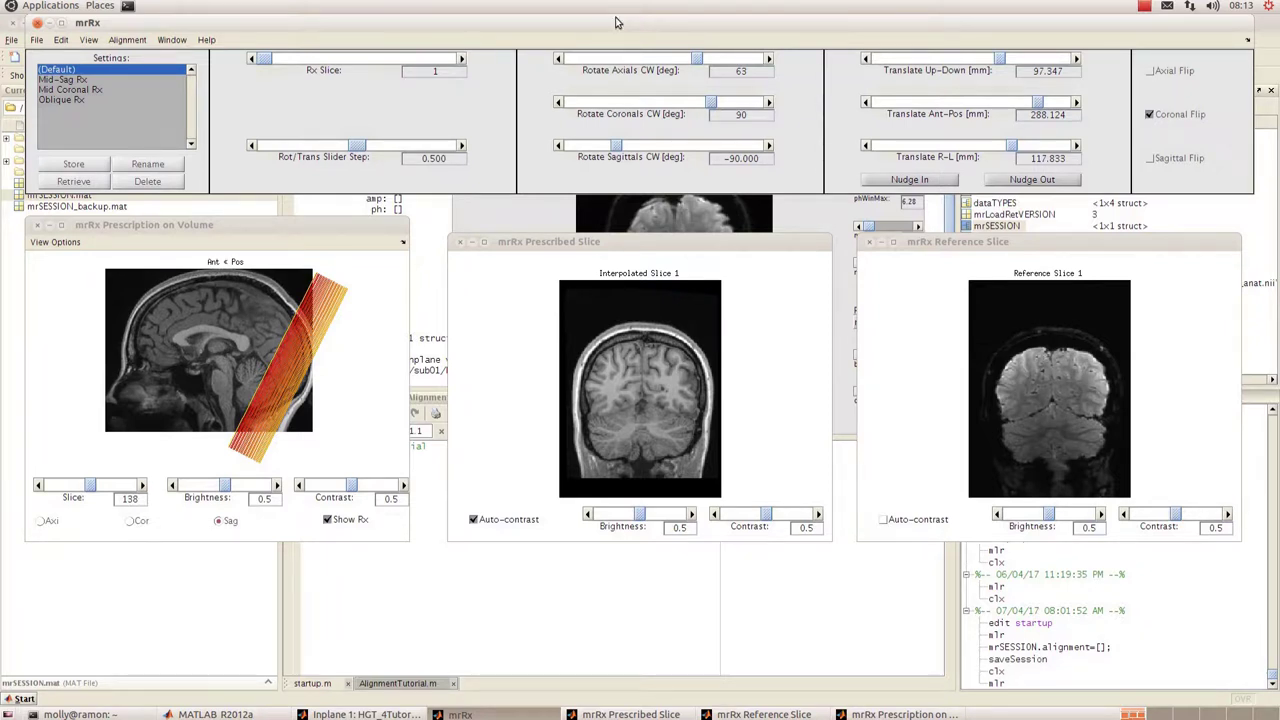
On slice 1, mark a landmark on the reference slice and its match on the prescribed slice
{"action": "mouse_move", "coordinate": [616, 12]}
{"action": "left_mouse_down"}
{"action": "mouse_move", "coordinate": [616, 45]}
{"action": "mouse_move", "coordinate": [619, 29]}
{"action": "left_mouse_up"}
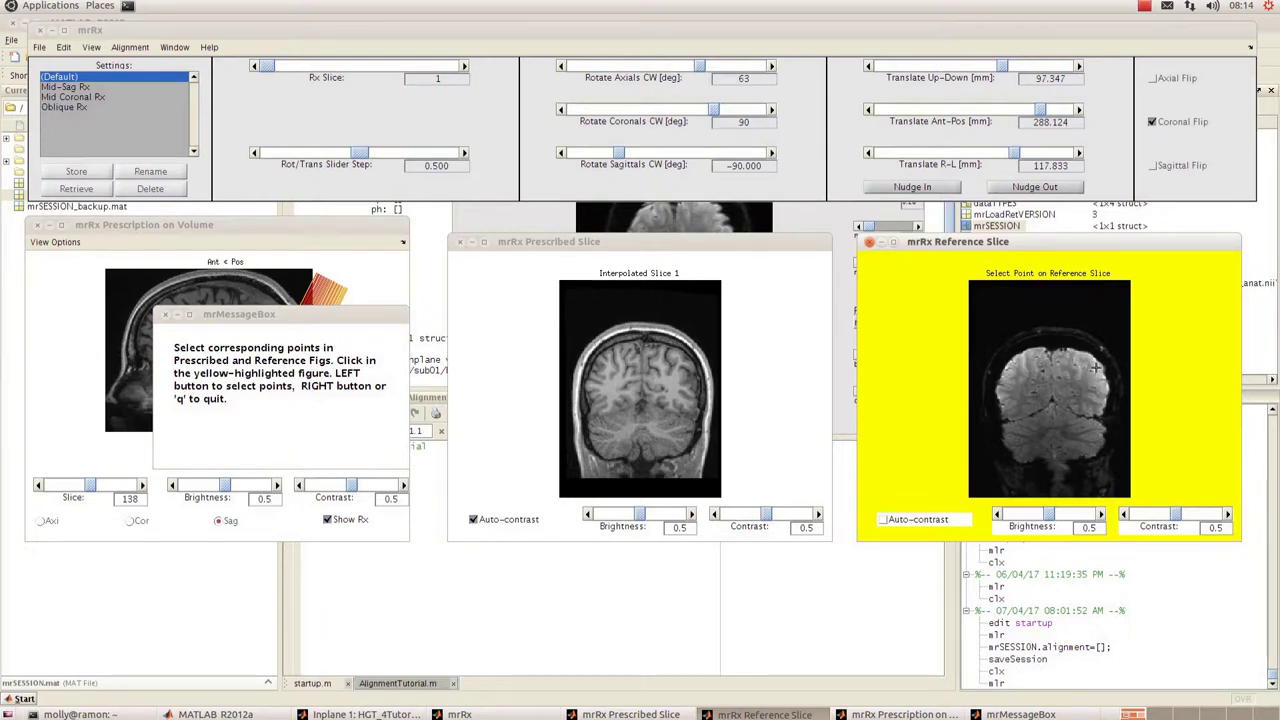
{"action": "left_click", "coordinate": [1096, 367]}
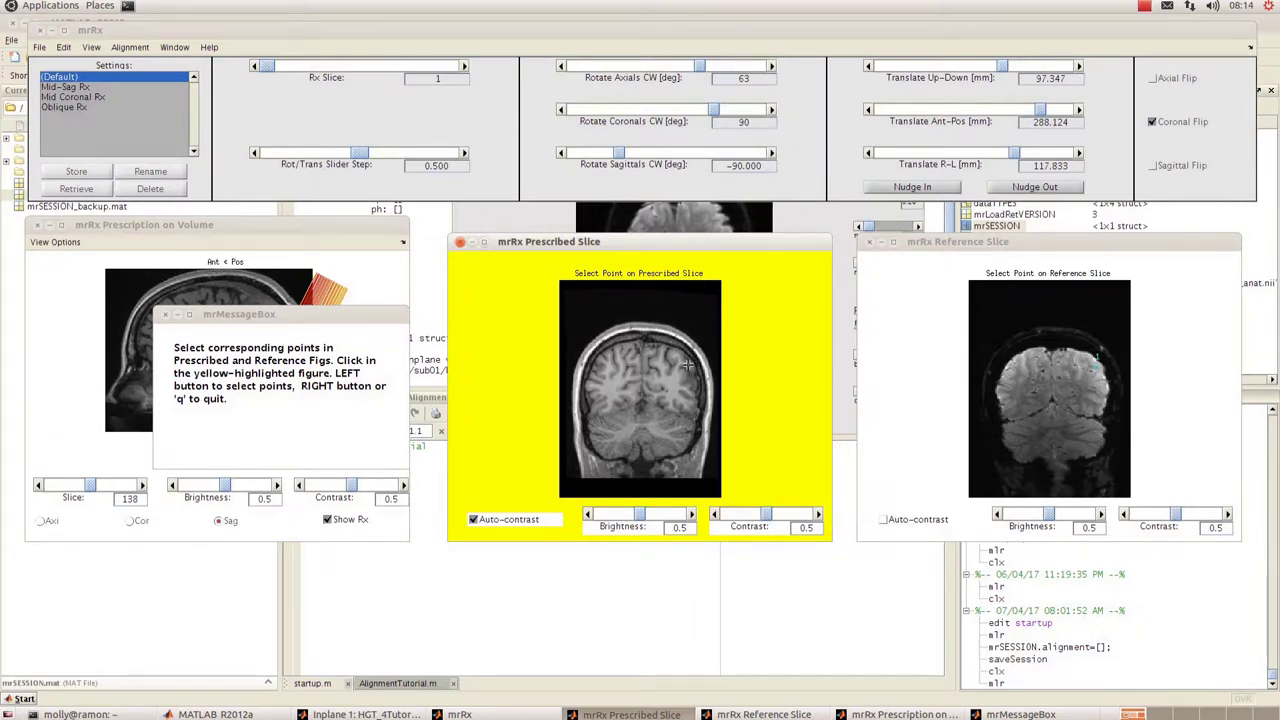
{"action": "left_click", "coordinate": [688, 368]}
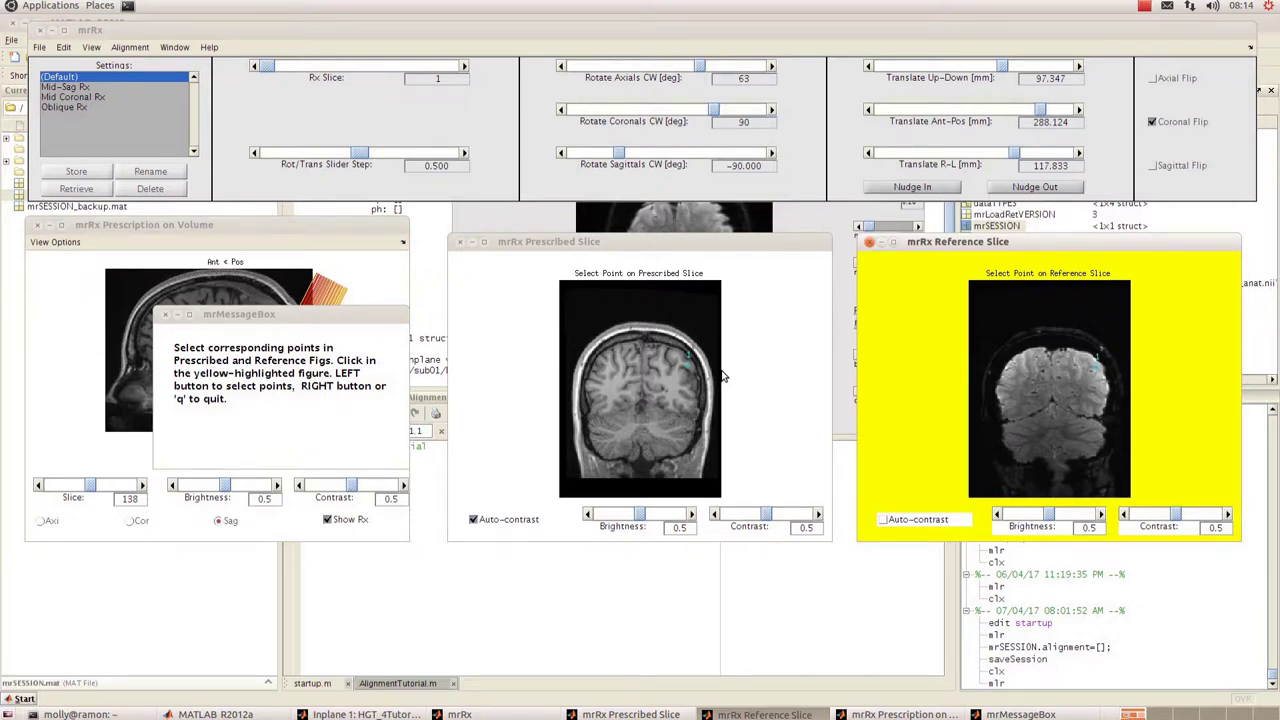
Quit point selection with q, keeping the slice 1 landmark pair
{"action": "key", "text": "q"}
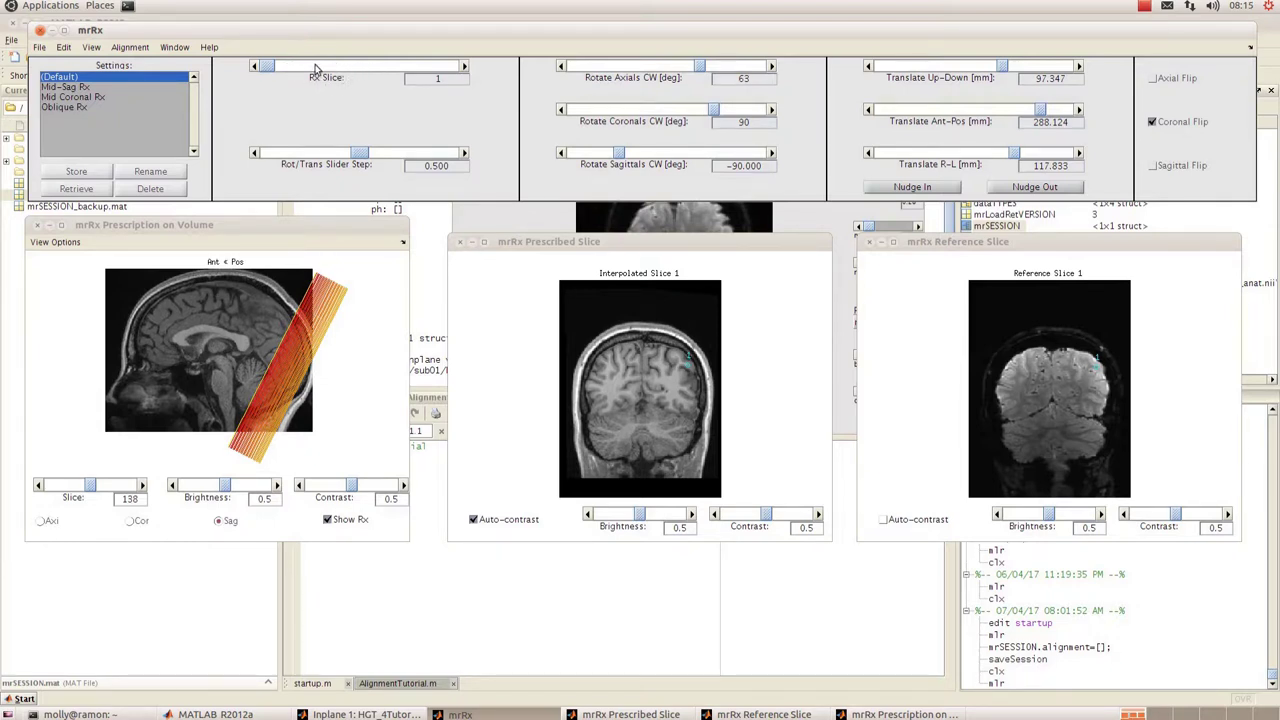
On slice 4, mark a matching reference/prescribed point pair and quit selection
{"action": "left_click", "coordinate": [358, 70]}
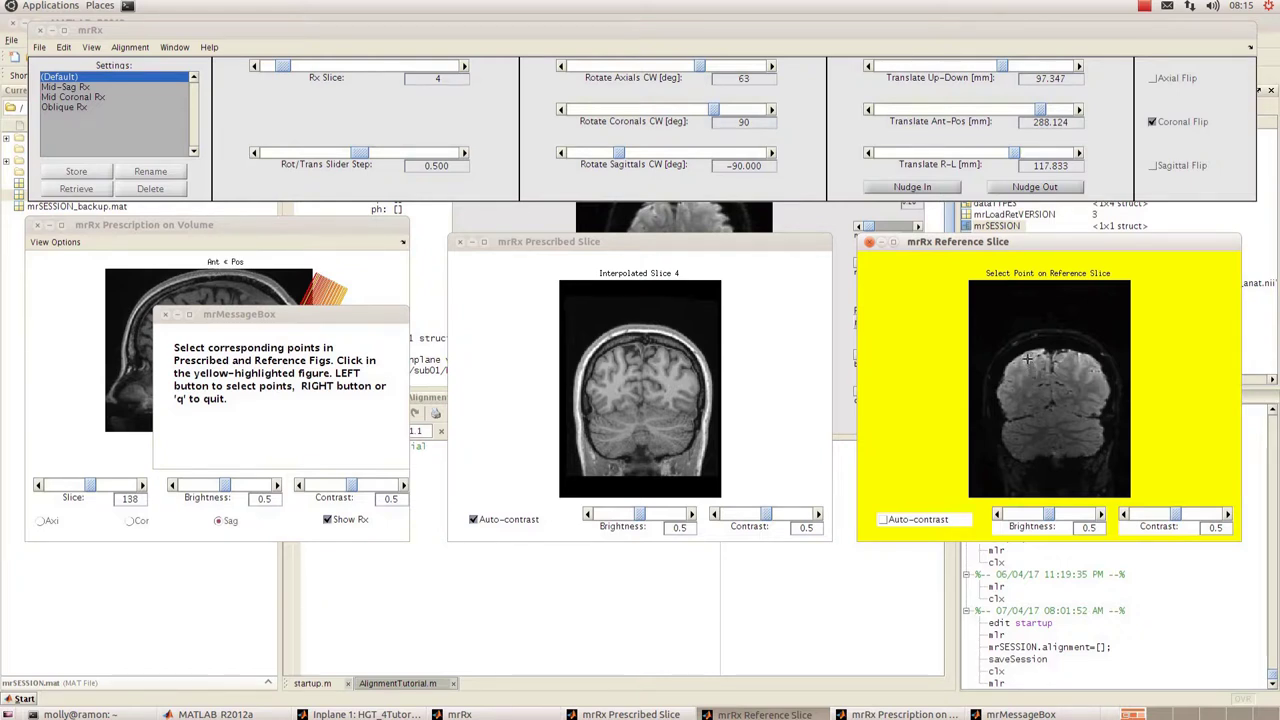
{"action": "left_click", "coordinate": [1028, 359]}
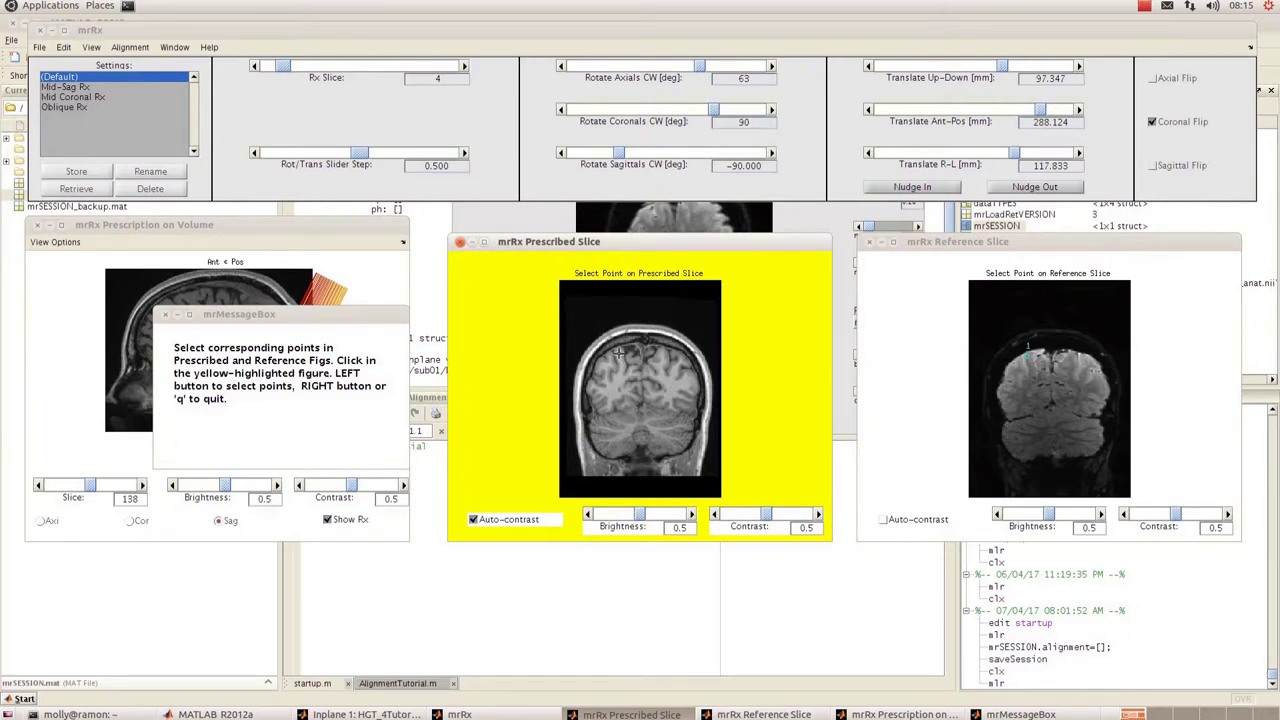
{"action": "left_click", "coordinate": [618, 351]}
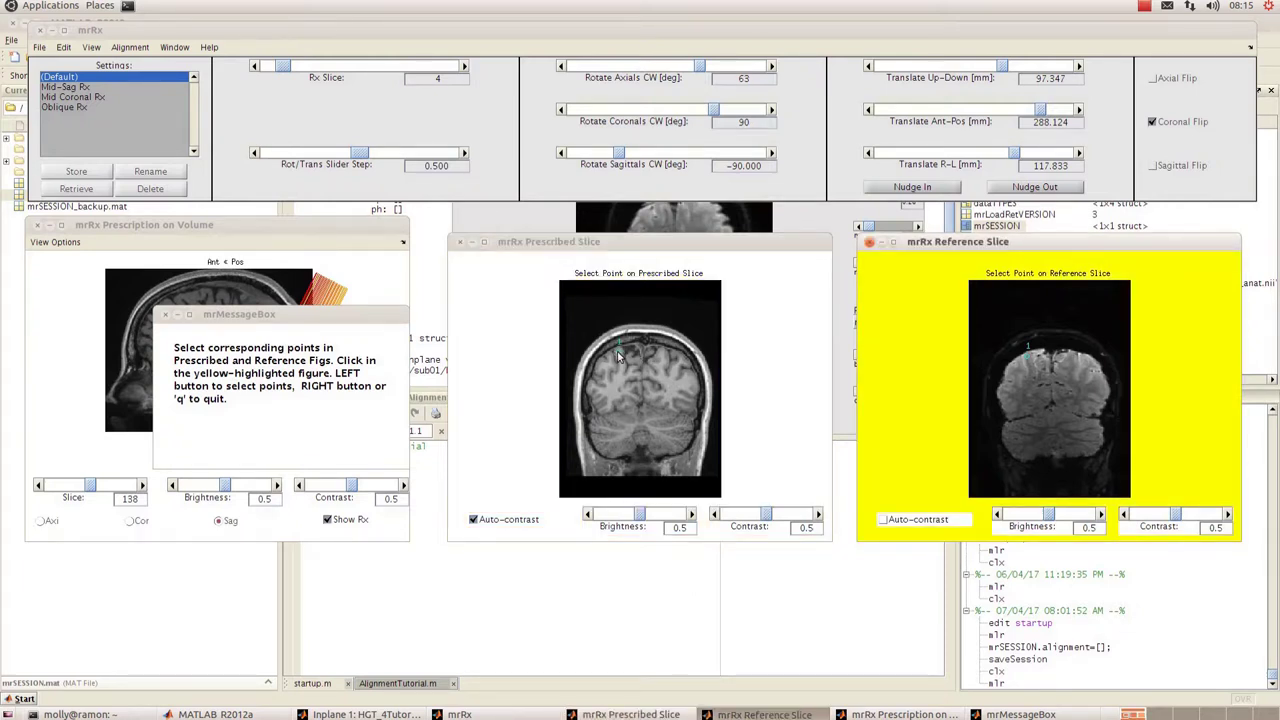
{"action": "key", "text": "q"}
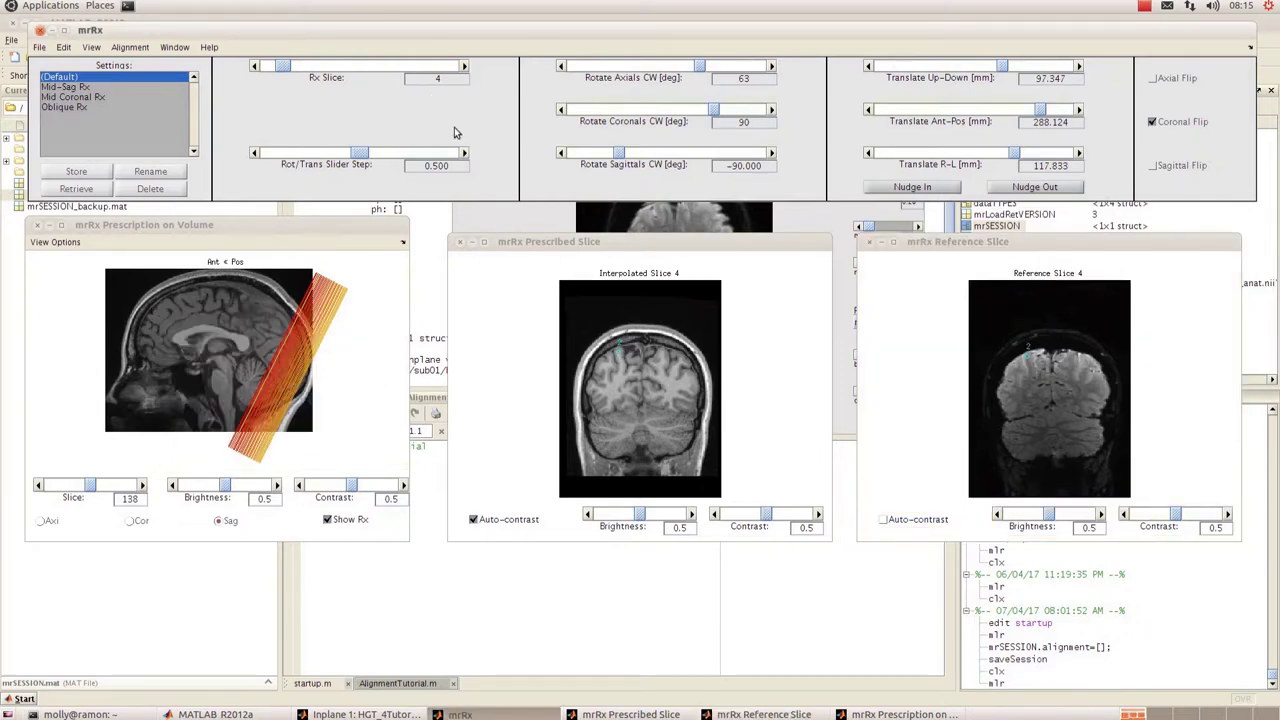
Advance to a later slice and mark another matching reference/prescribed point pair
{"action": "left_click", "coordinate": [408, 68]}
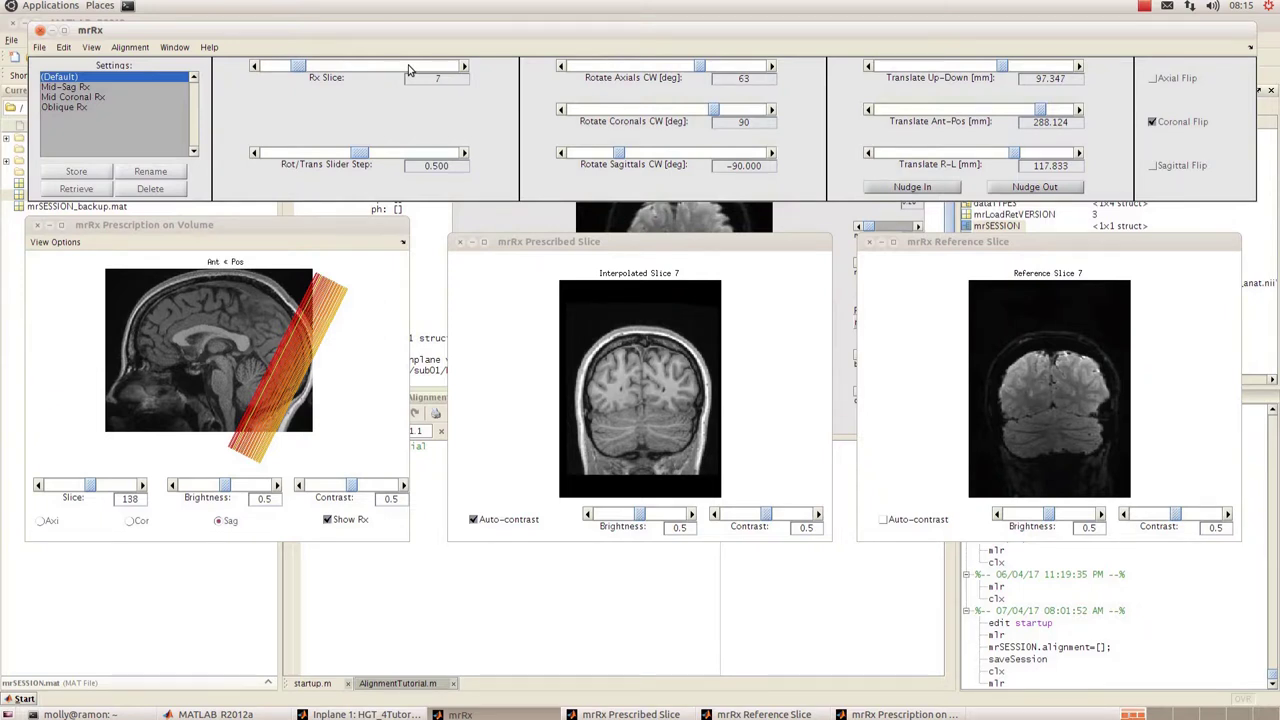
{"action": "left_click", "coordinate": [408, 68]}
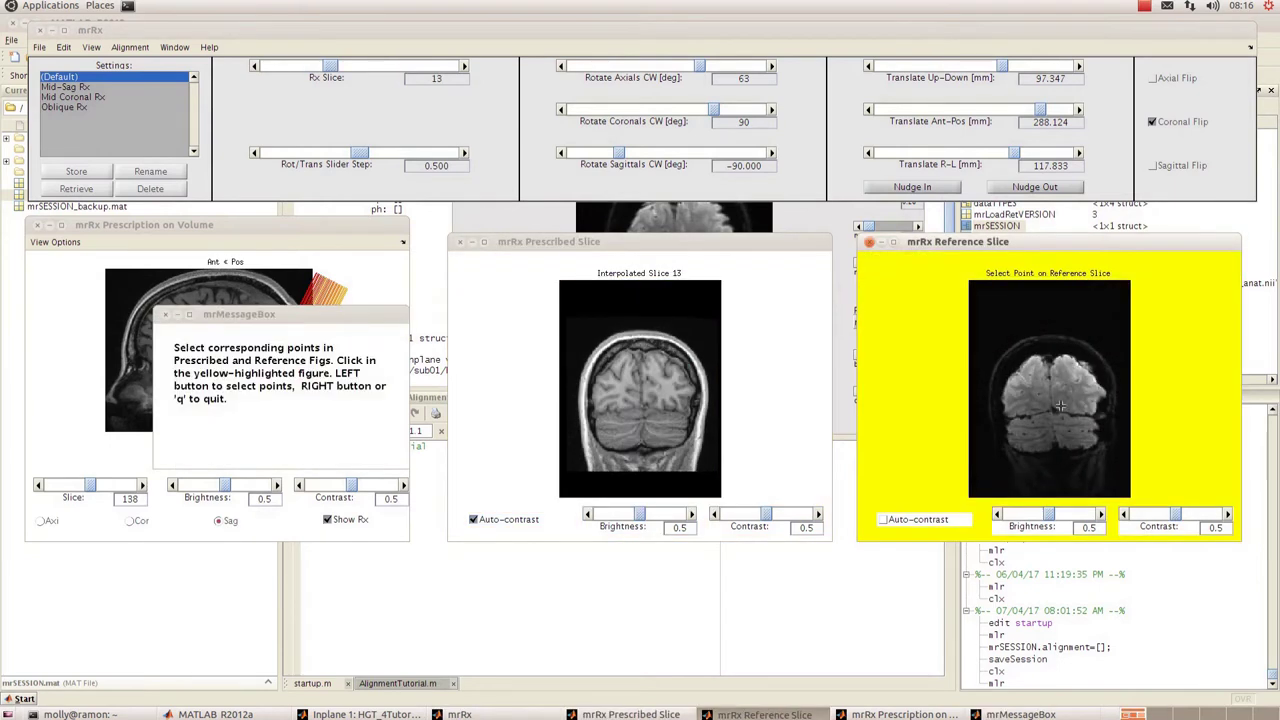
{"action": "left_click", "coordinate": [1010, 392]}
{"action": "left_click", "coordinate": [603, 395]}
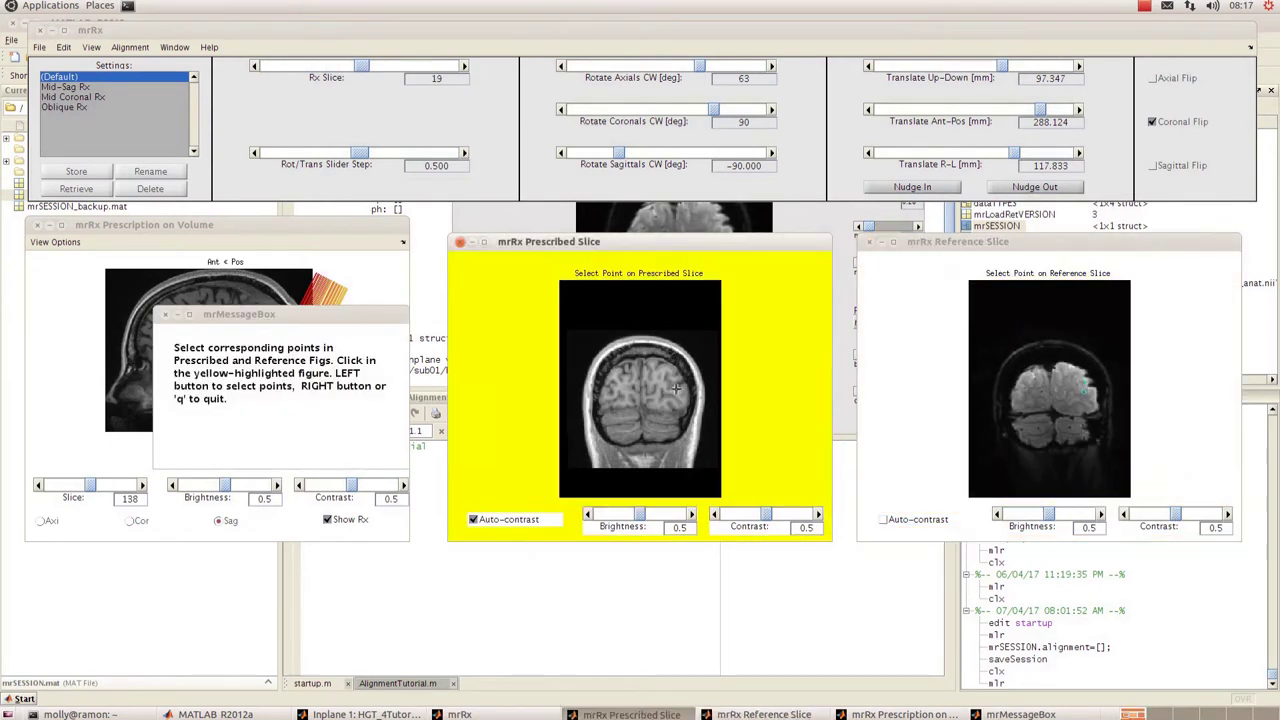
{"action": "key", "text": "q"}
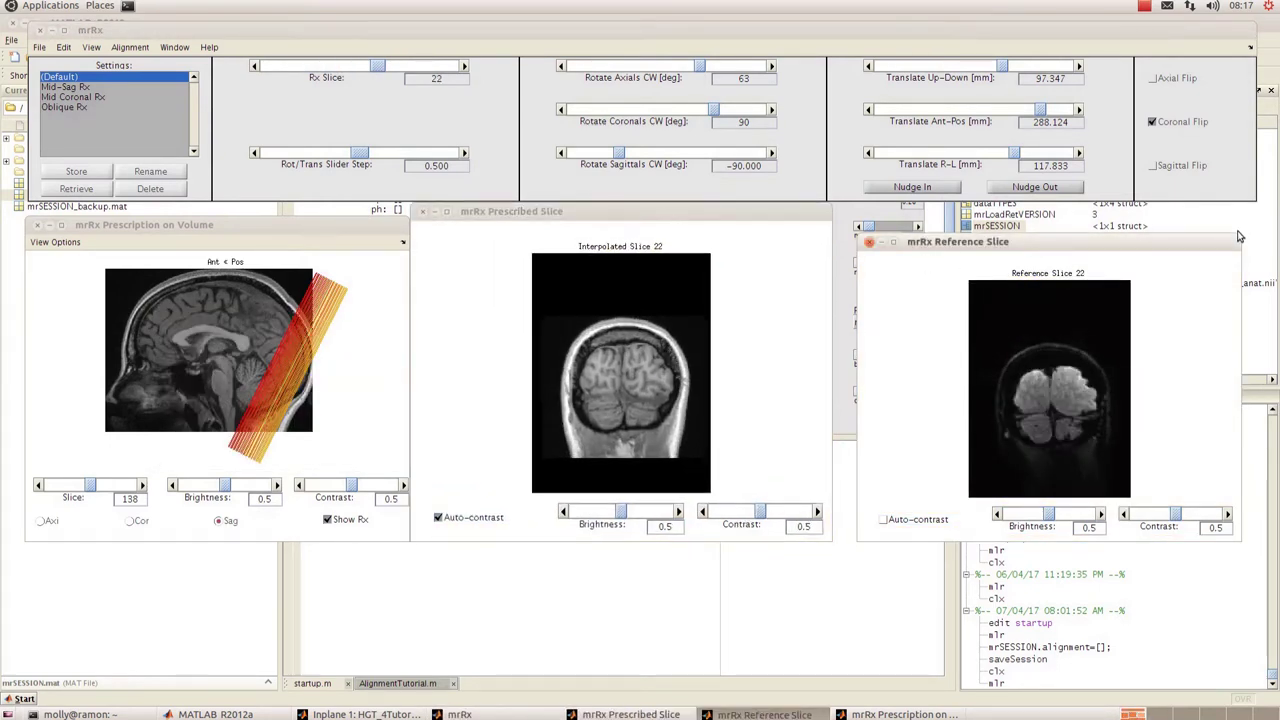
Enlarge the Reference Slice window and adjust its brightness and contrast
{"action": "left_click_drag", "start_coordinate": [1239, 237], "coordinate": [1266, 204]}
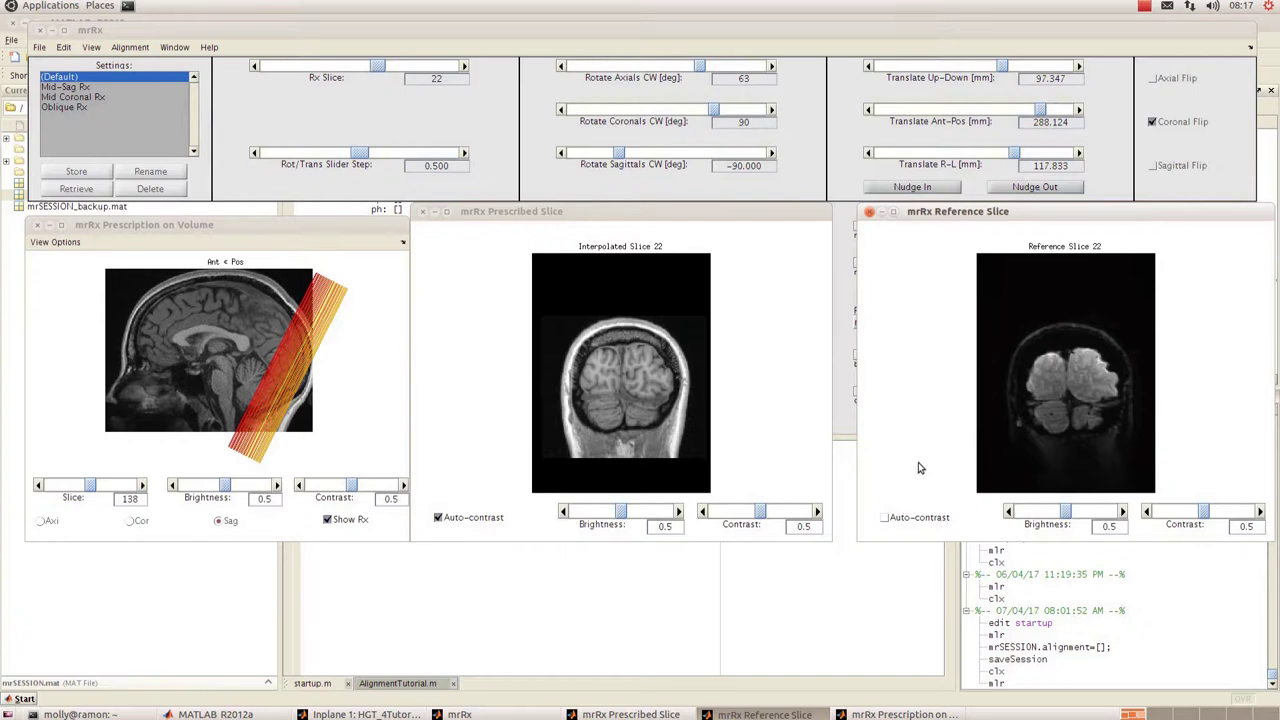
{"action": "left_click", "coordinate": [1050, 513]}
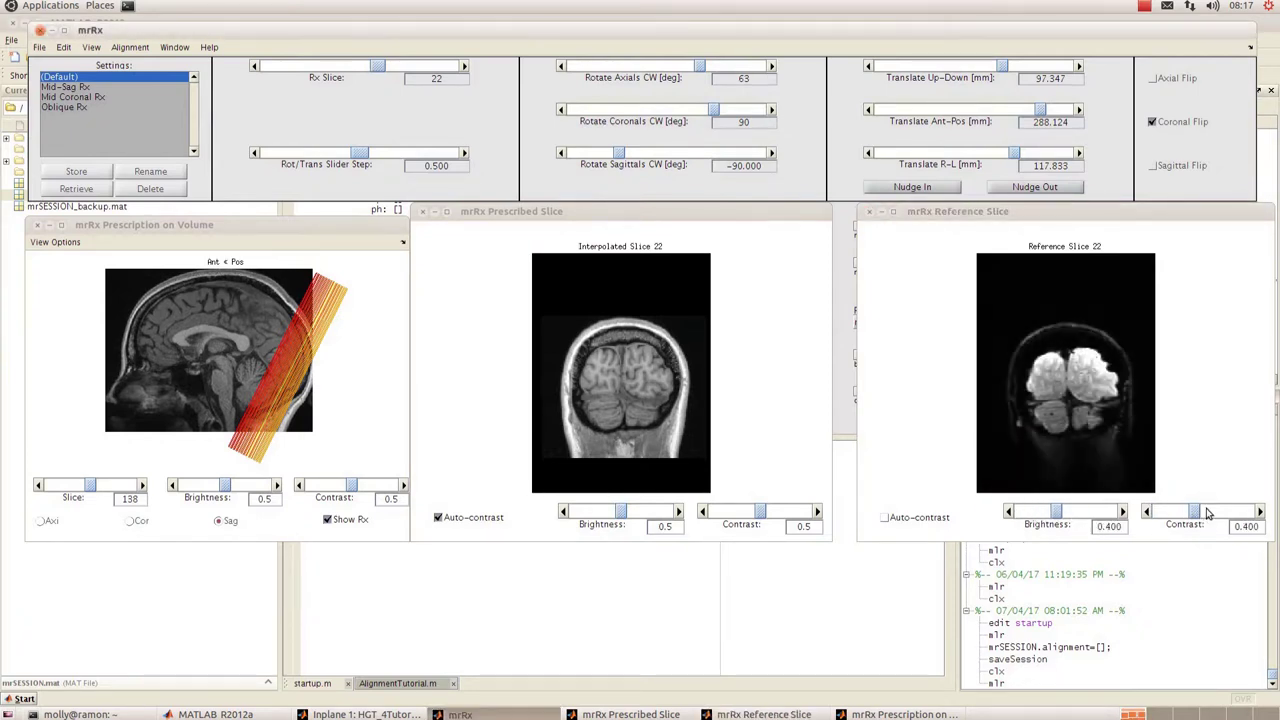
{"action": "left_click", "coordinate": [1236, 513]}
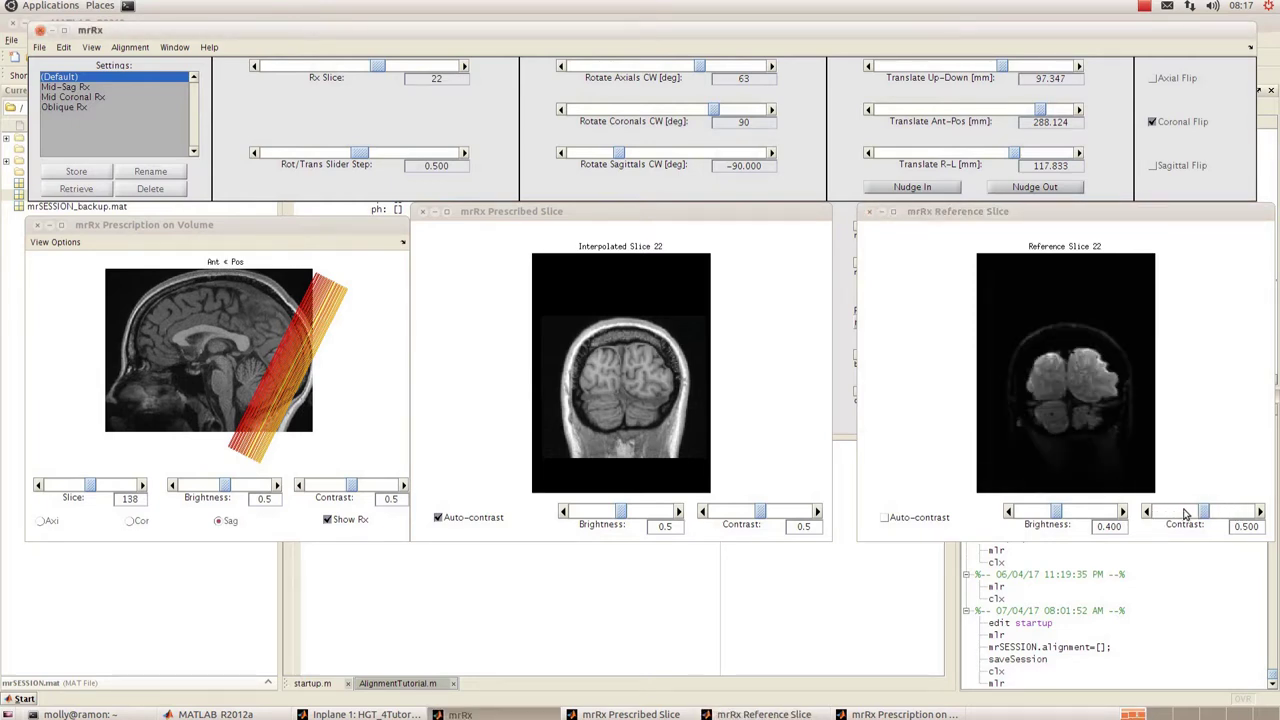
{"action": "left_click", "coordinate": [1188, 512]}
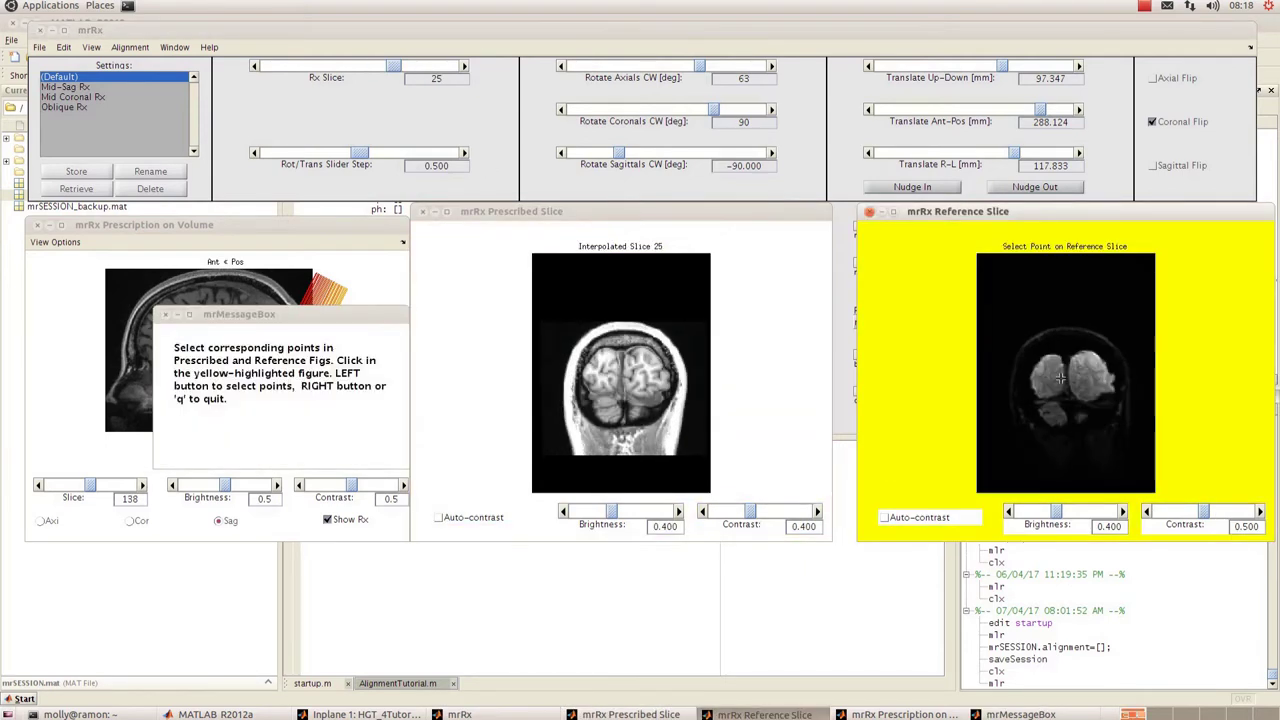
Finish point selection, enable auto-contrast, set contrast to 0, and advance to slice 34
{"action": "right_click", "coordinate": [1060, 370]}
{"action": "left_click", "coordinate": [884, 517]}
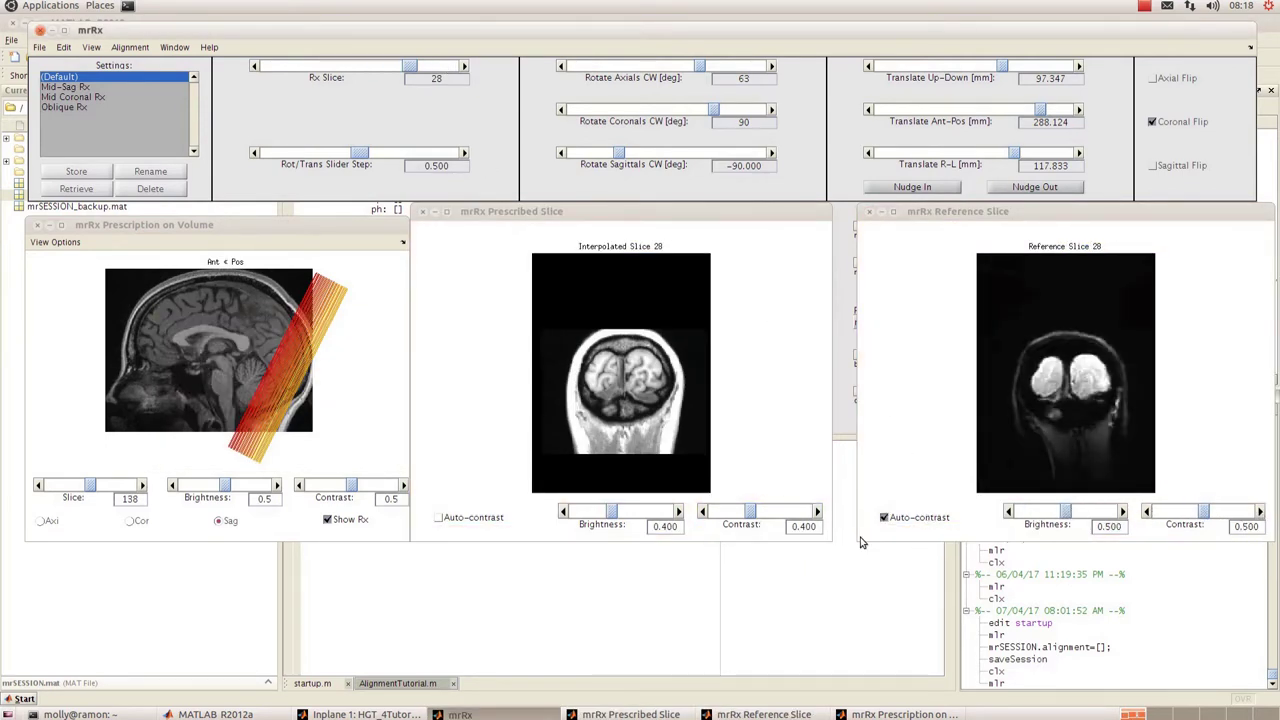
{"action": "right_click", "coordinate": [1150, 543]}
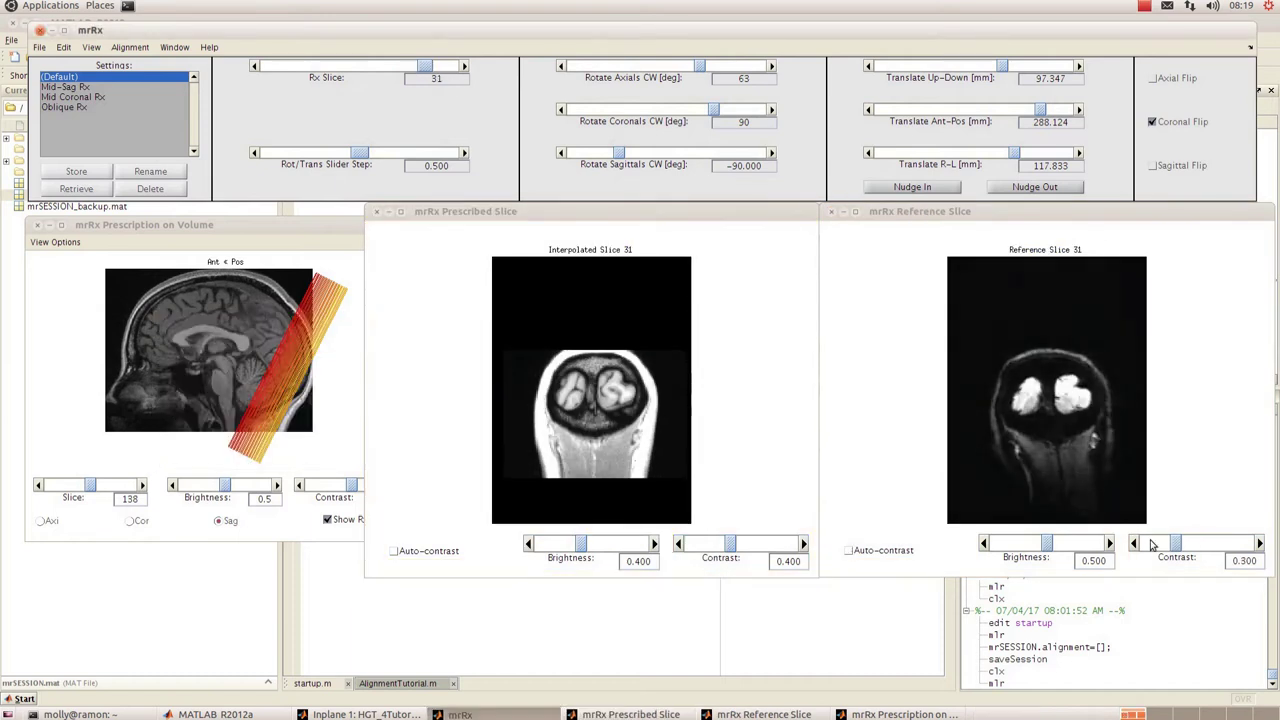
{"action": "left_click", "coordinate": [1150, 543]}
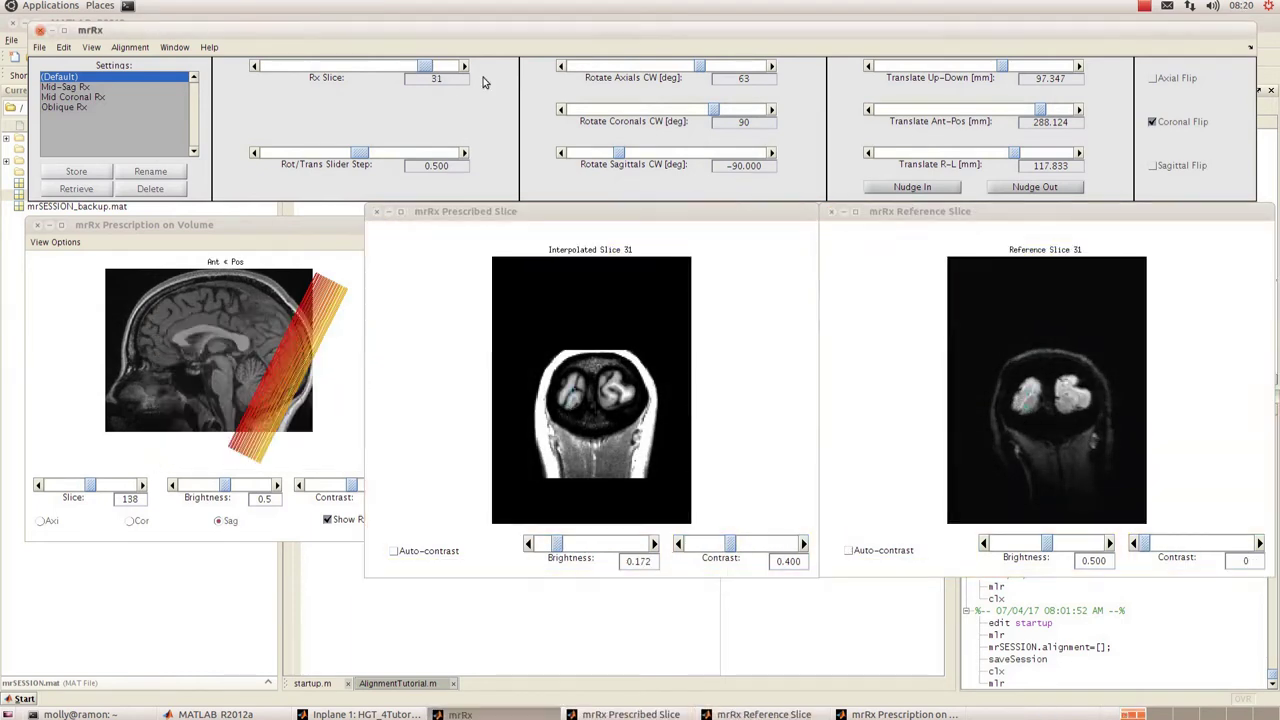
{"action": "key", "text": "q"}
{"action": "key", "text": "Tab"}
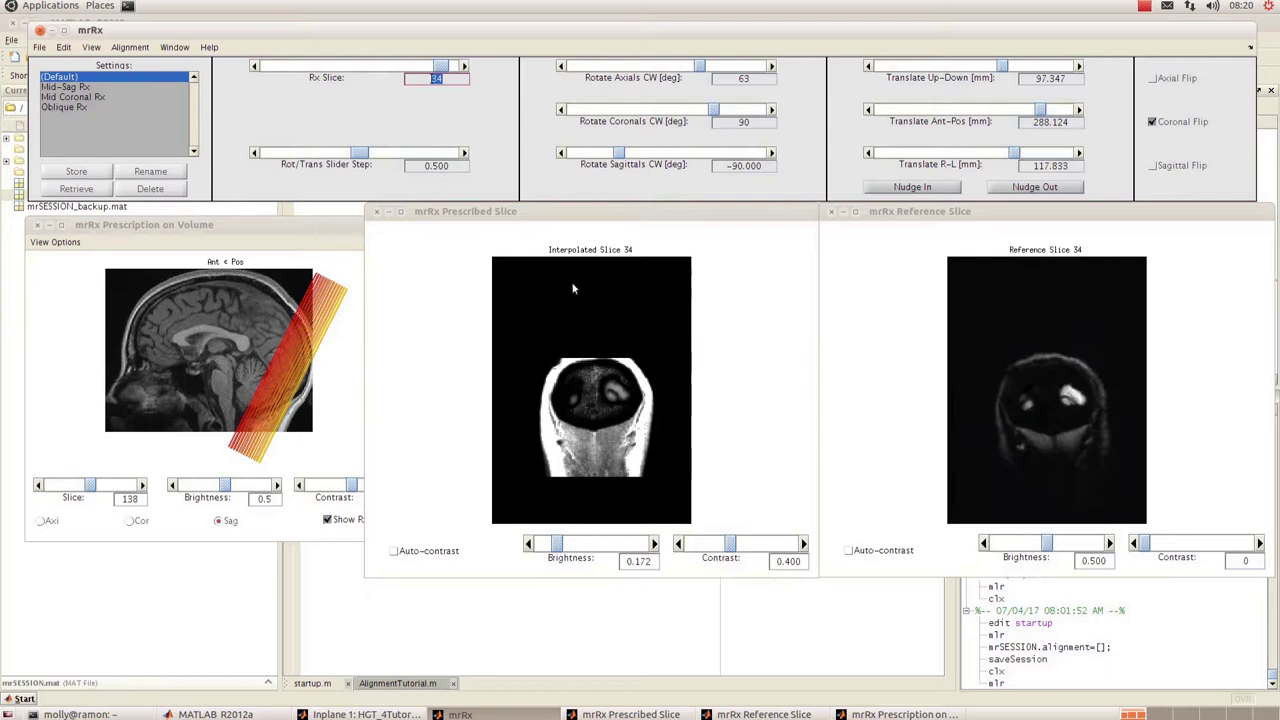
Fit a fine alignment from the selected point pairs, giving rotations 62.724/90.571/-89.526° and translations 91.265/291.145/117.494 mm
{"action": "left_click", "coordinate": [462, 77]}
{"action": "left_click", "coordinate": [129, 48]}
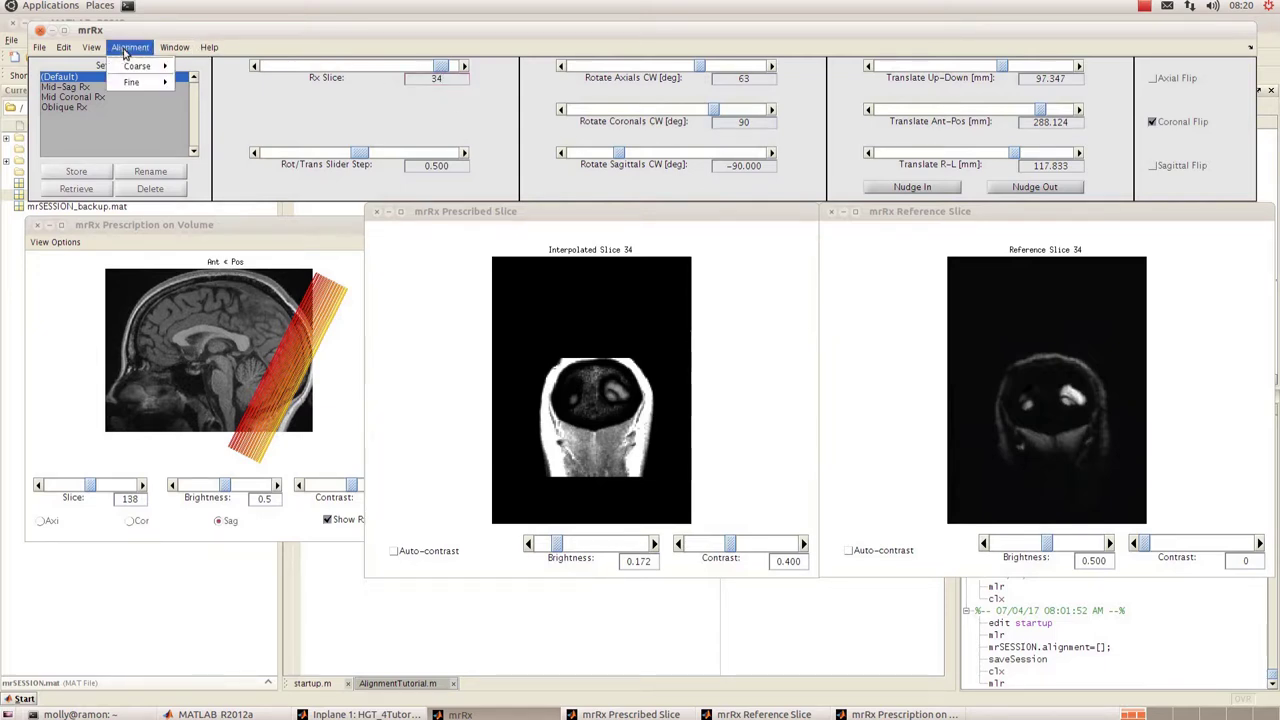
{"action": "mouse_move", "coordinate": [138, 83]}
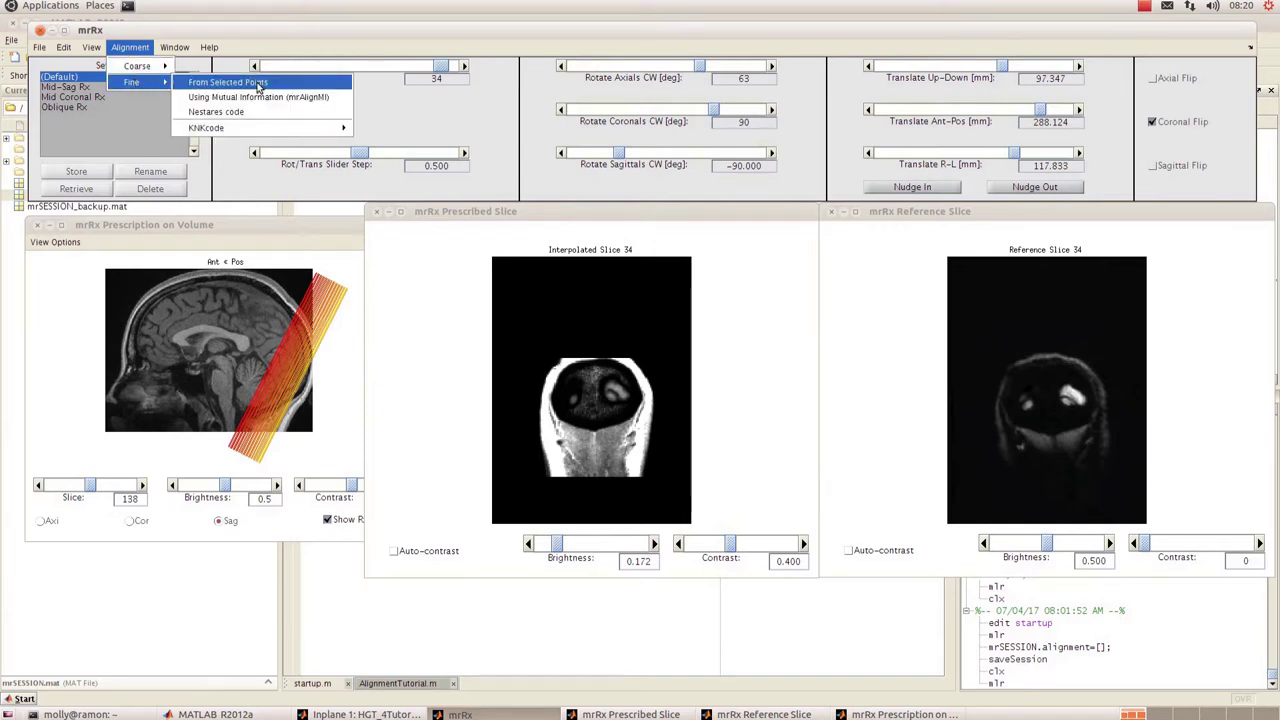
{"action": "left_click", "coordinate": [228, 82]}
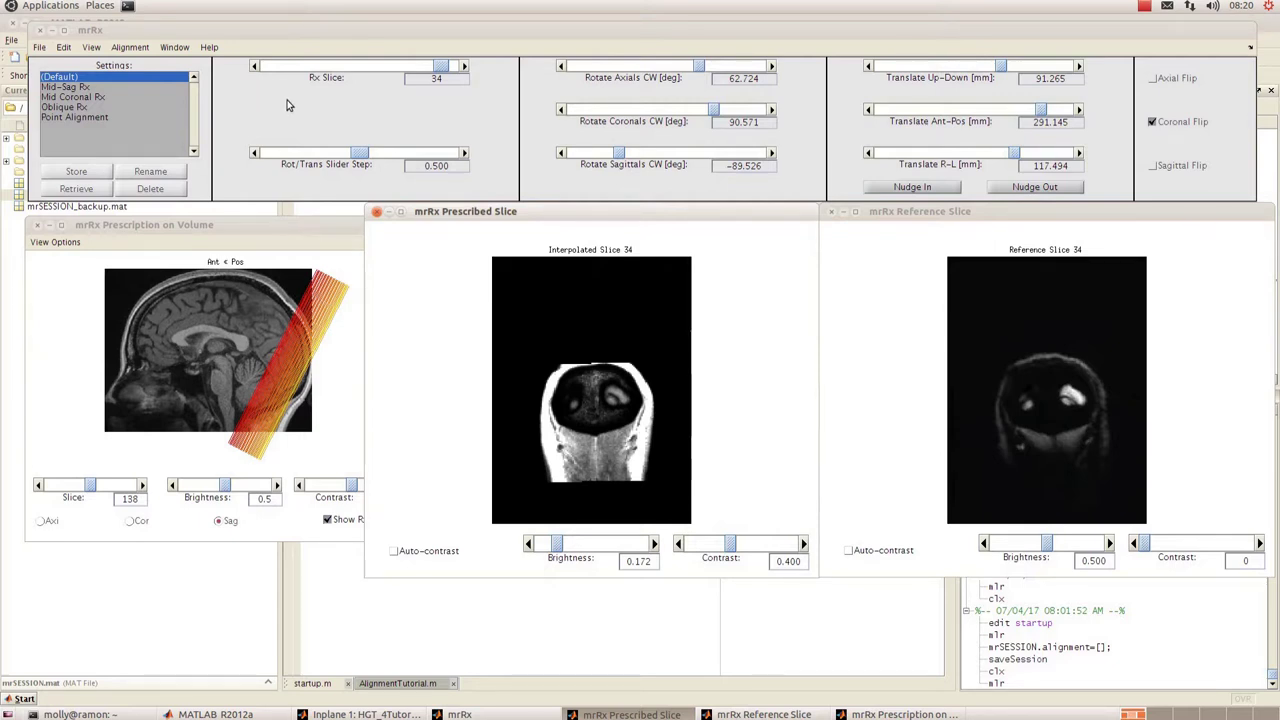
Review the mean fit errors for the 11 points (25.64–70.41) in the MATLAB Command Window
{"action": "left_click", "coordinate": [468, 619]}
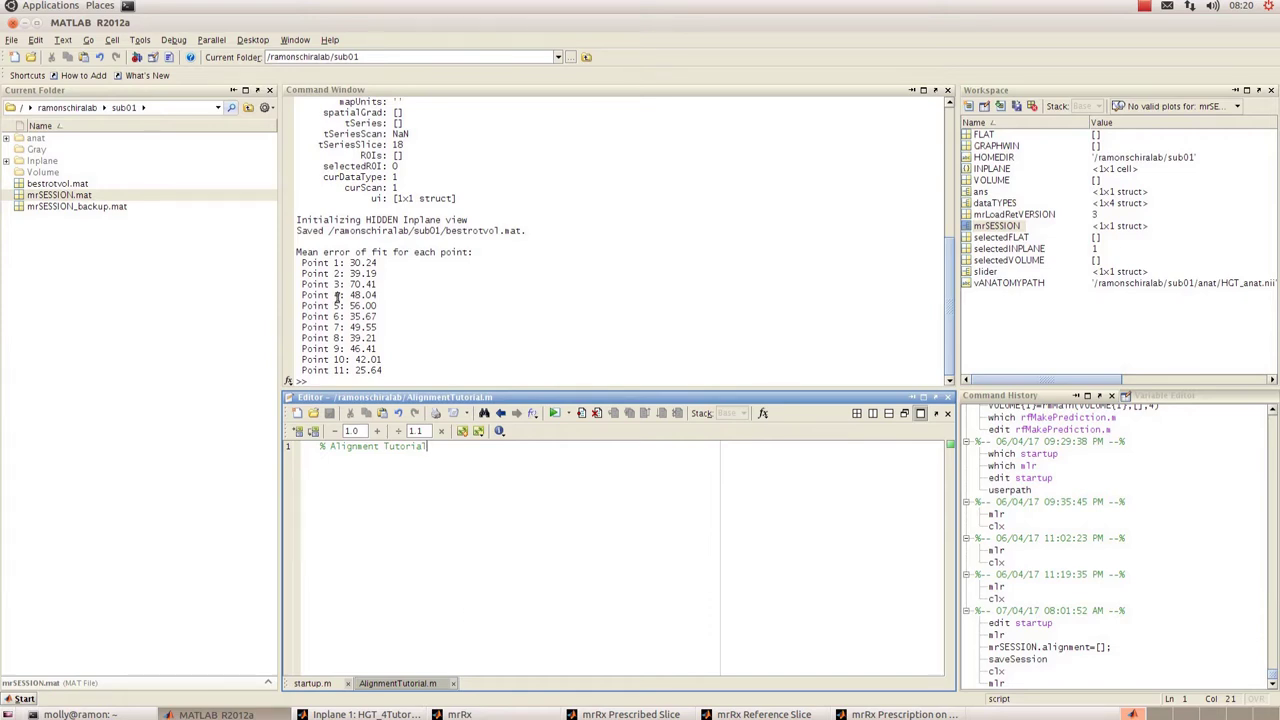
{"action": "left_click_drag", "start_coordinate": [297, 252], "coordinate": [423, 374]}
{"action": "left_click", "coordinate": [425, 373]}
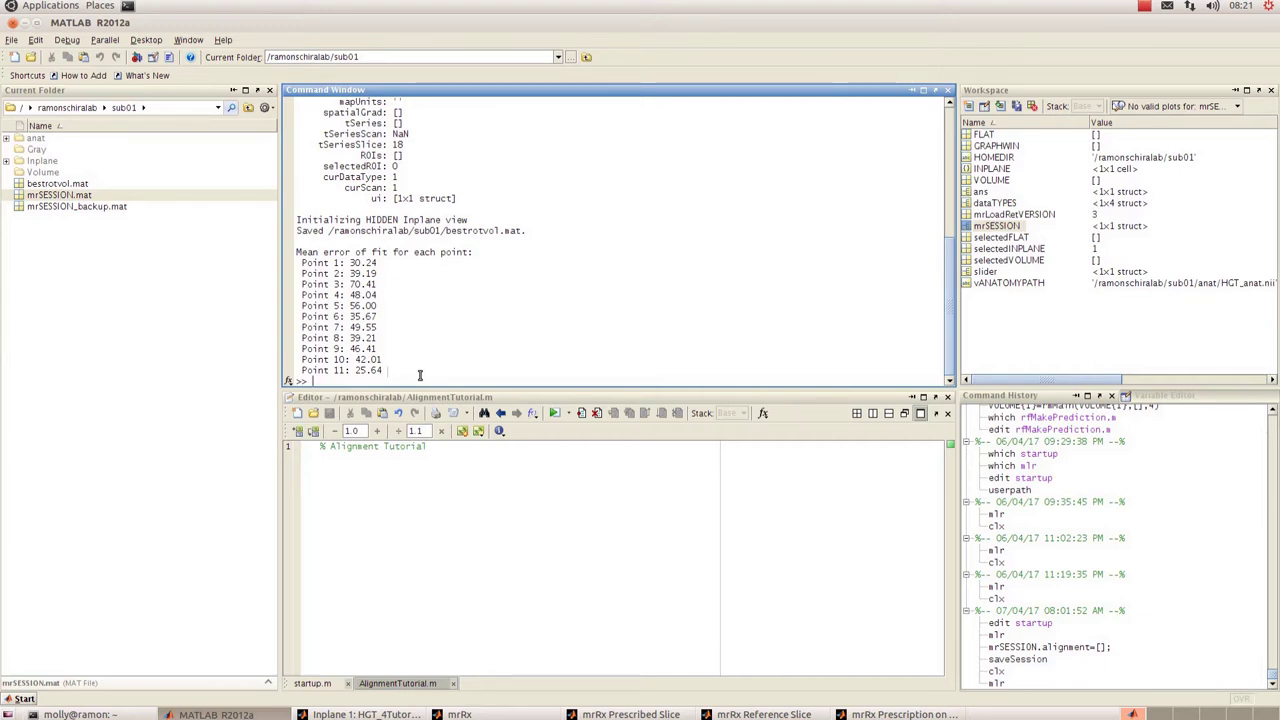
Raise the mrRx control, prescribed slice, reference slice and prescription-on-volume windows
{"action": "left_click", "coordinate": [520, 714]}
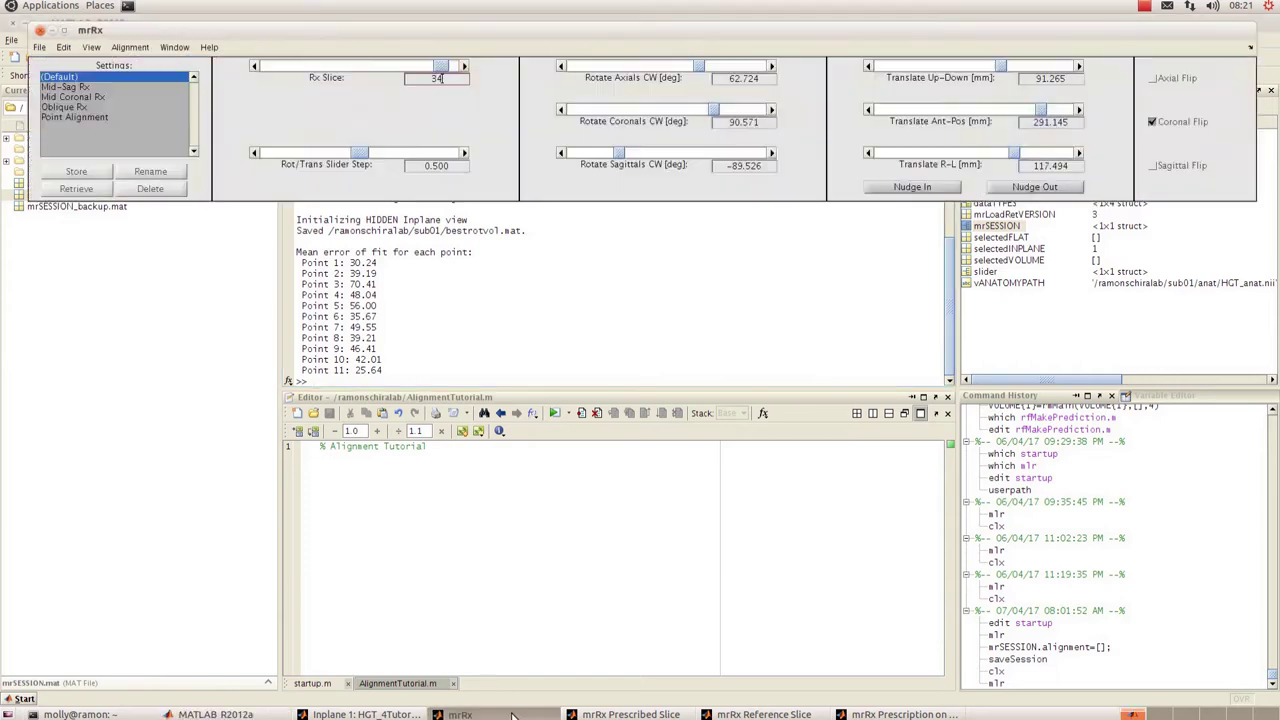
{"action": "left_click", "coordinate": [630, 714]}
{"action": "left_click", "coordinate": [765, 714]}
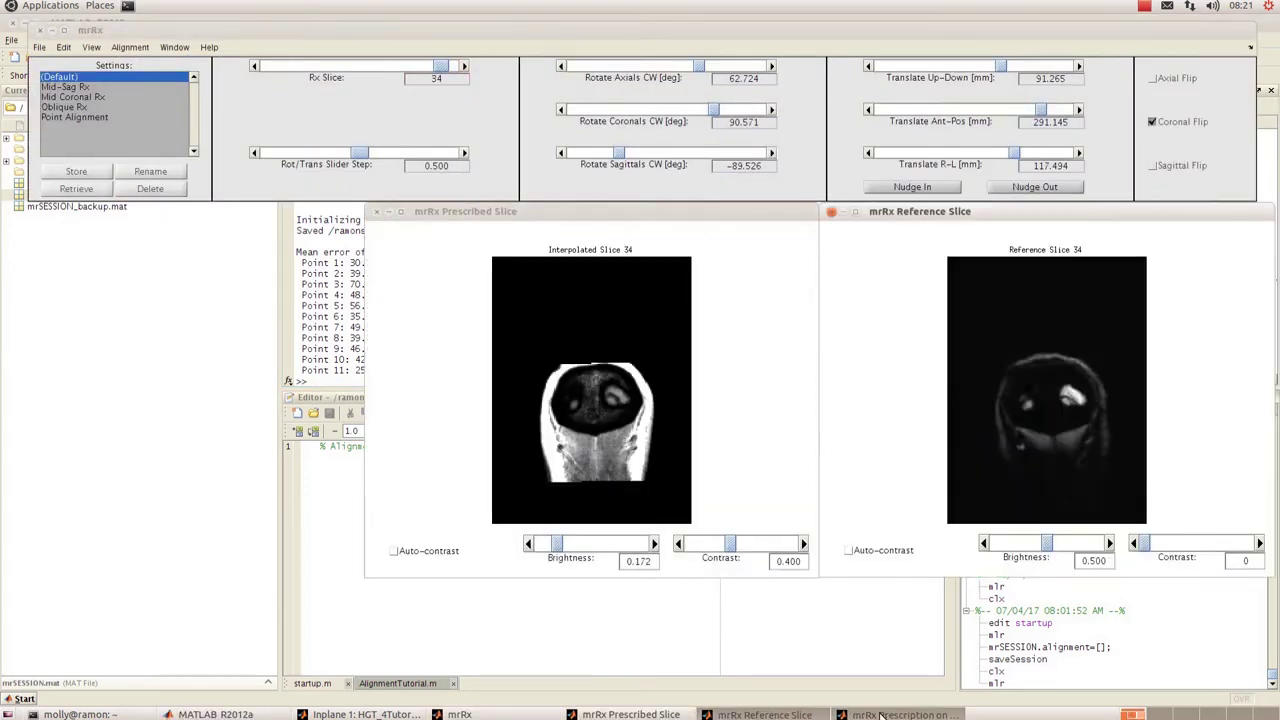
{"action": "left_click", "coordinate": [880, 714]}
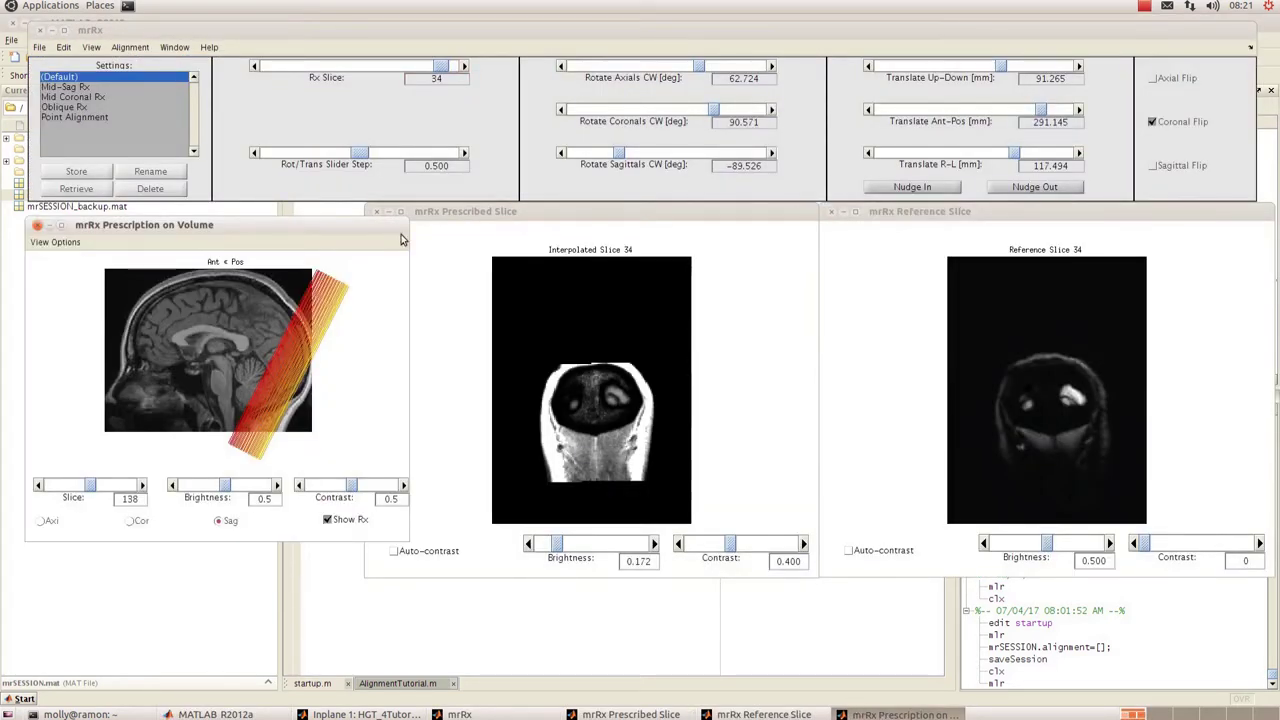
Save the point-based alignment with File > Save > mrVista alignment
{"action": "left_click", "coordinate": [40, 50]}
{"action": "left_click", "coordinate": [40, 48]}
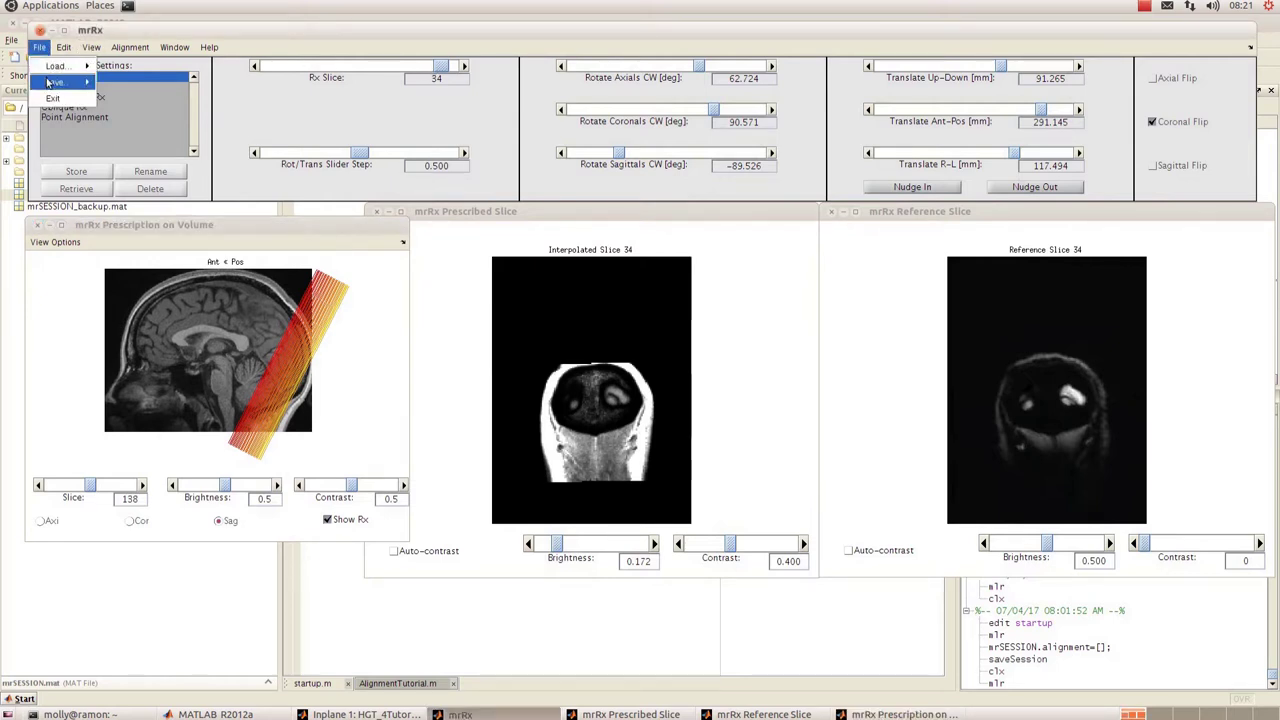
{"action": "mouse_move", "coordinate": [60, 82]}
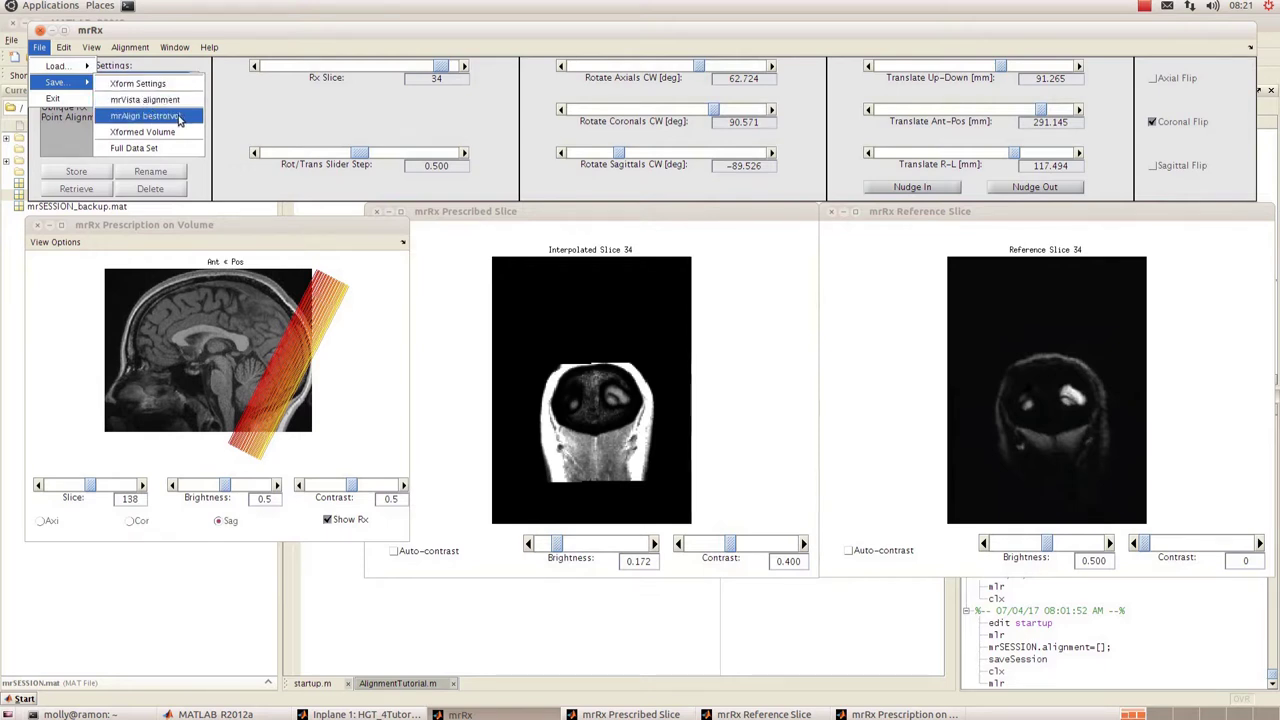
{"action": "left_click", "coordinate": [181, 100]}
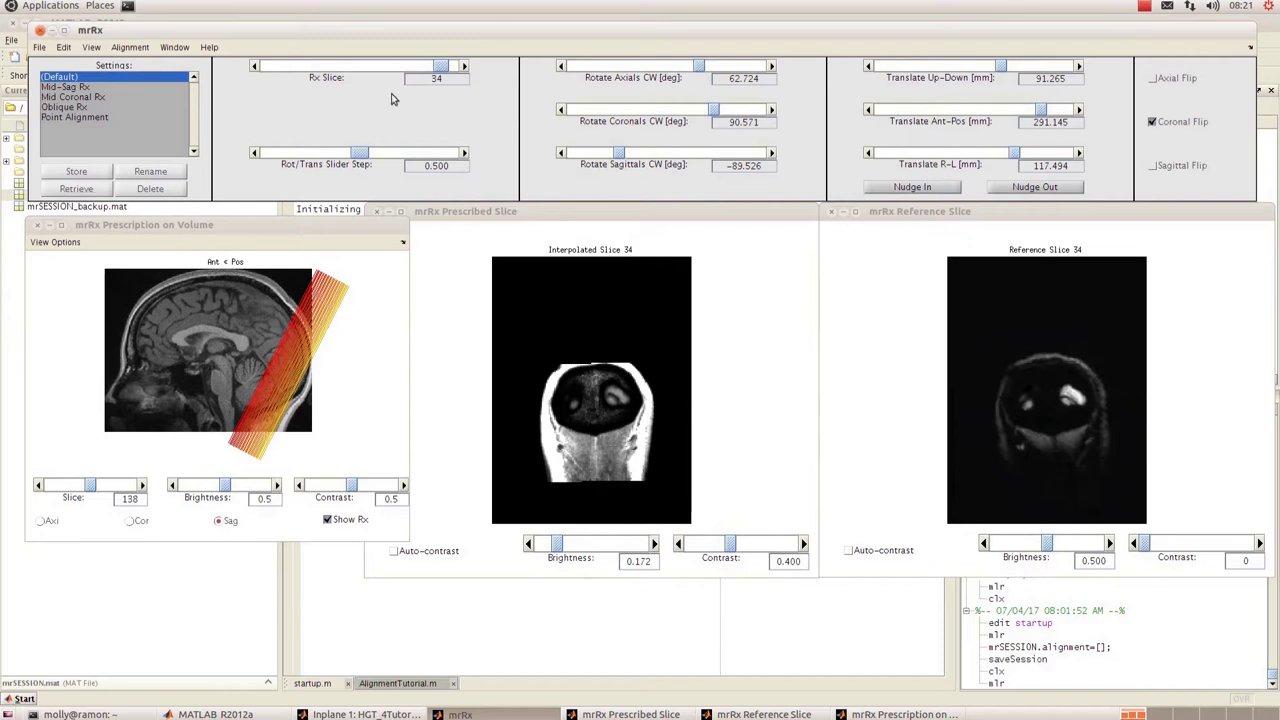
Step the Rx Slice slider from slice 1 forward through the slices to slice 14
{"action": "left_click_drag", "start_coordinate": [440, 70], "coordinate": [265, 70]}
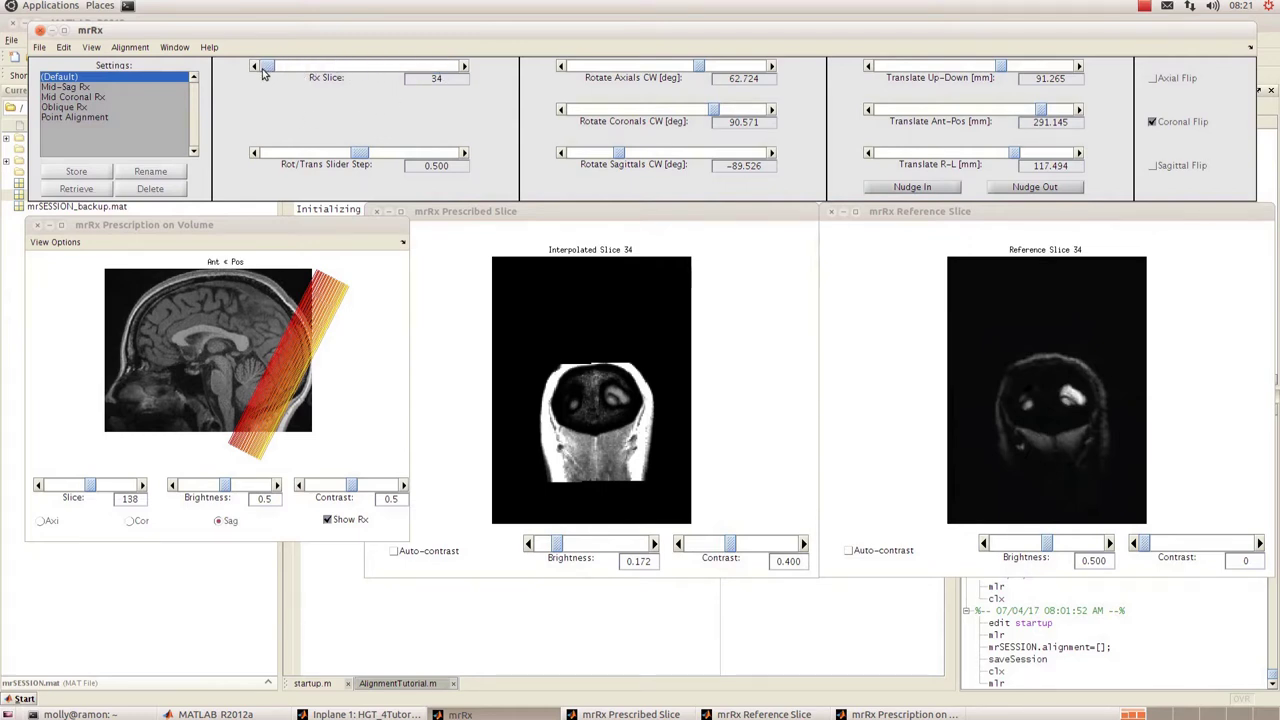
{"action": "left_click", "coordinate": [463, 67]}
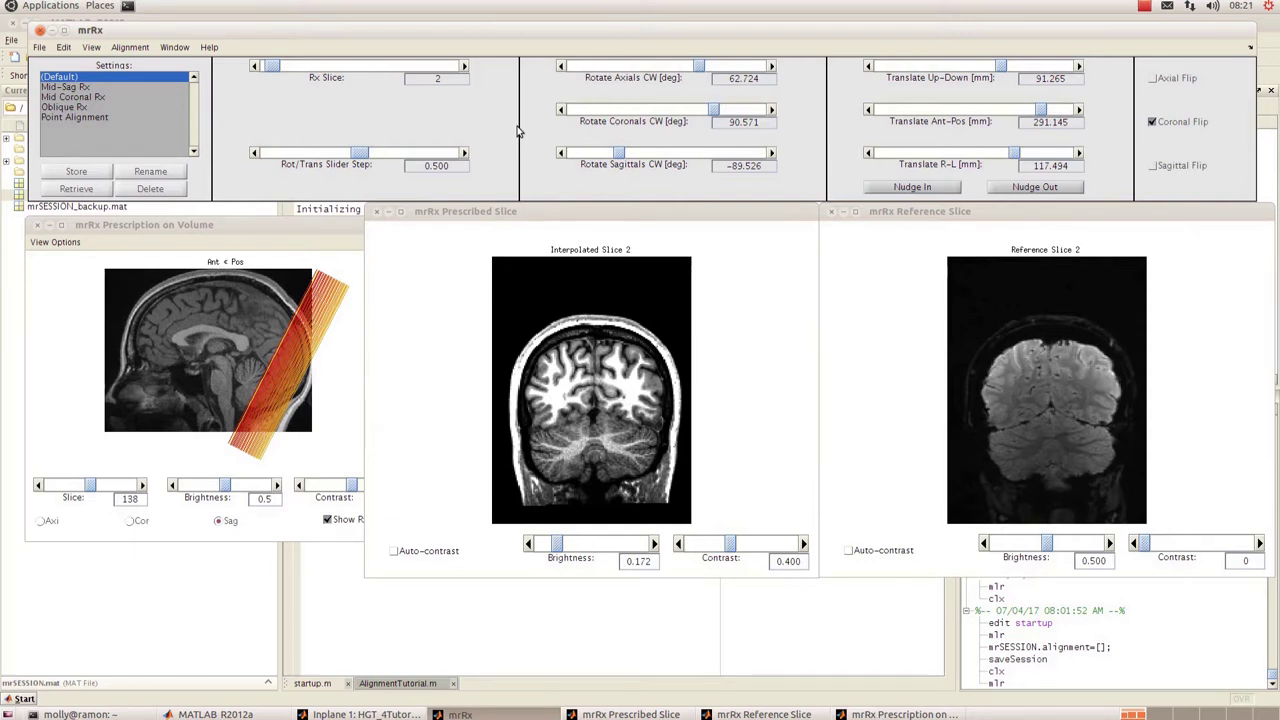
{"action": "left_click", "coordinate": [255, 66]}
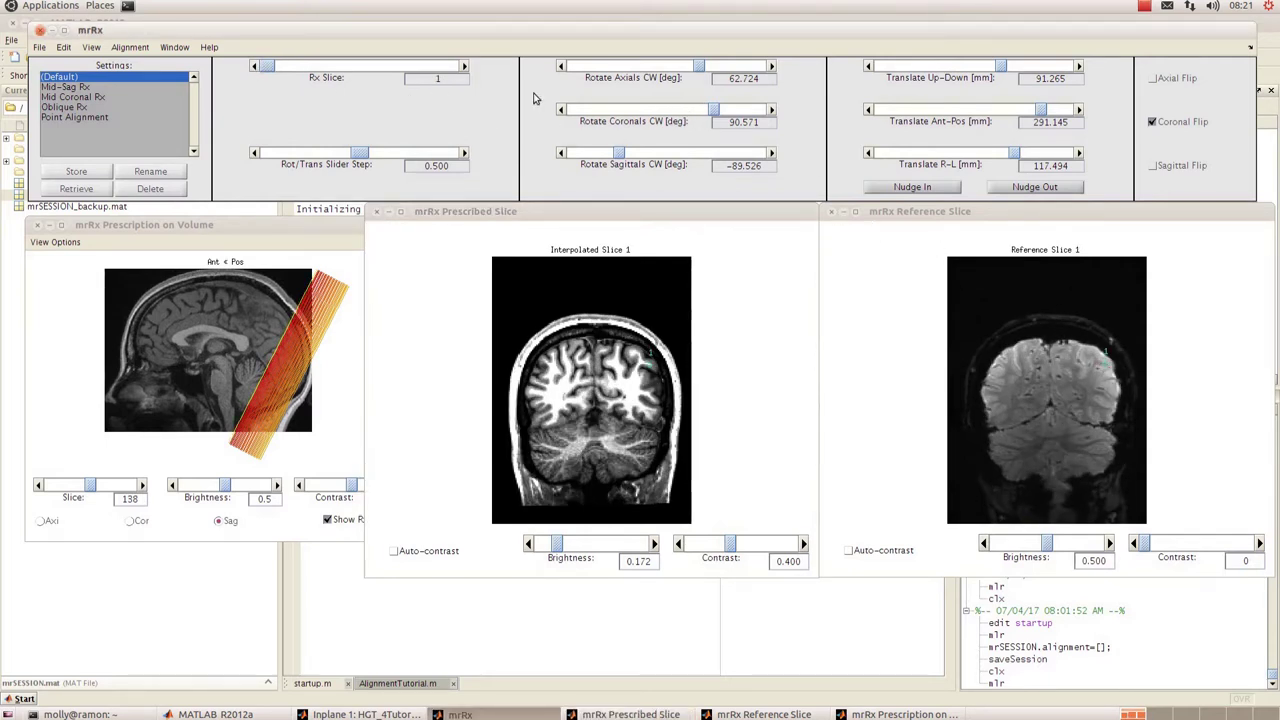
{"action": "left_click", "coordinate": [464, 66]}
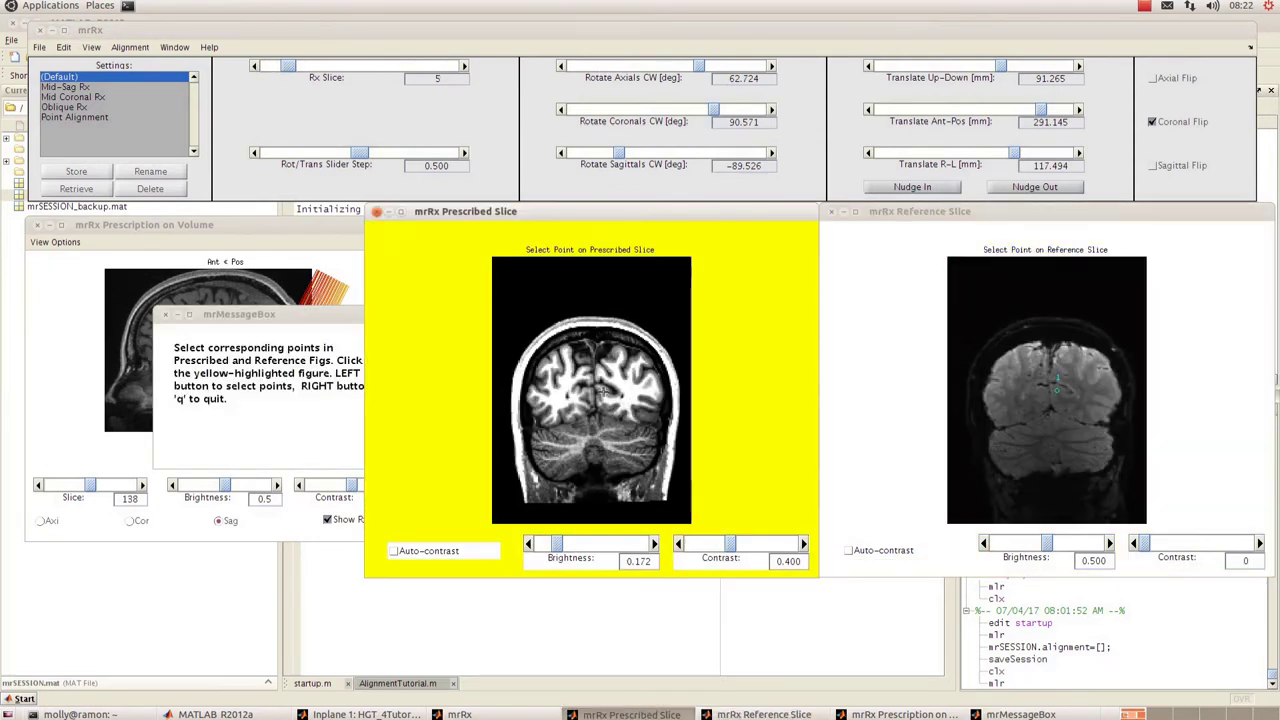
{"action": "left_click", "coordinate": [417, 72]}
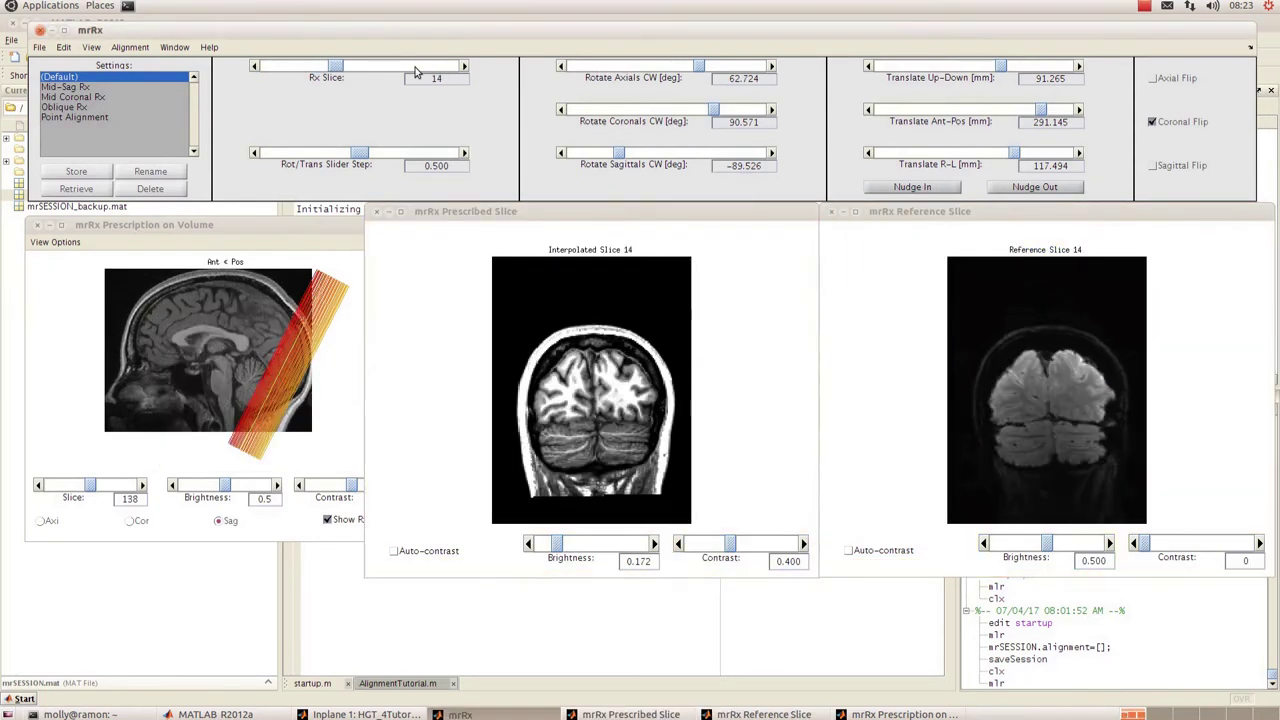
Mark matching point pairs on the prescribed and reference slices, then press q to finish selection
{"action": "left_click", "coordinate": [567, 398]}
{"action": "left_click", "coordinate": [1013, 385]}
{"action": "left_click", "coordinate": [566, 398]}
{"action": "left_click", "coordinate": [1040, 400]}
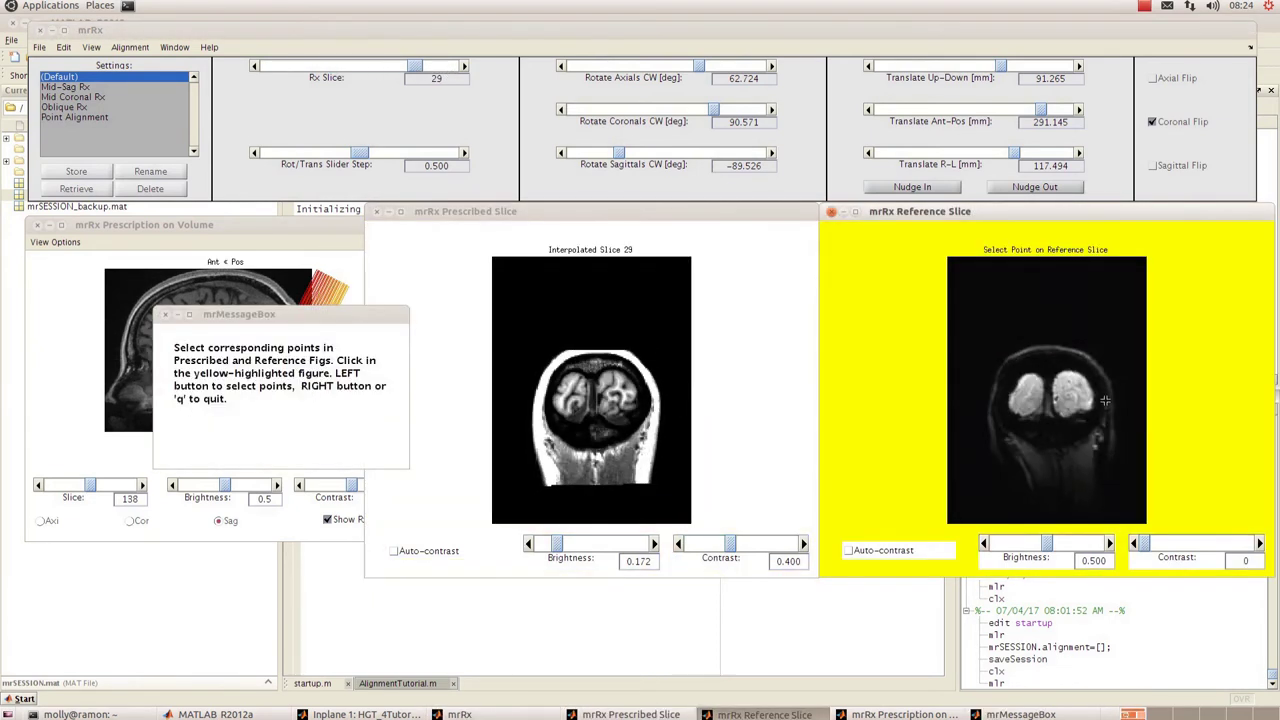
{"action": "left_click", "coordinate": [1105, 400]}
{"action": "key", "text": "q"}
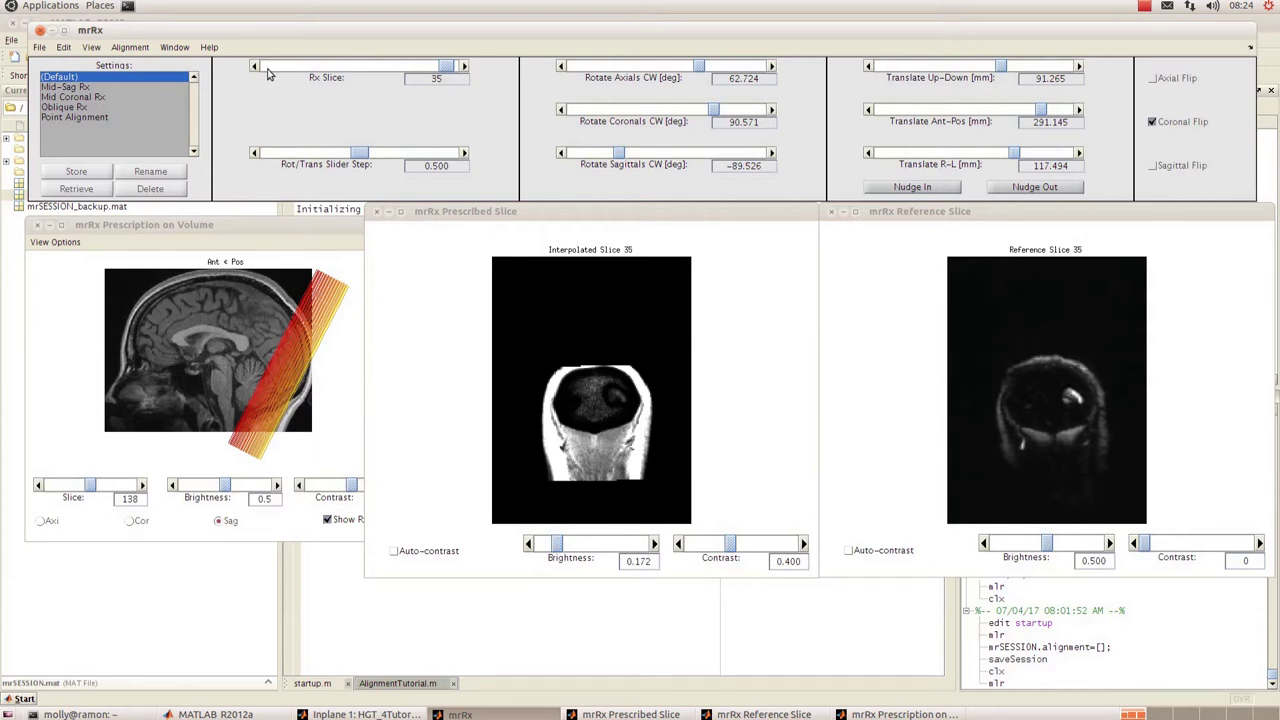
Fine-align the functional slices from the selected point pairs
{"action": "left_click", "coordinate": [130, 47]}
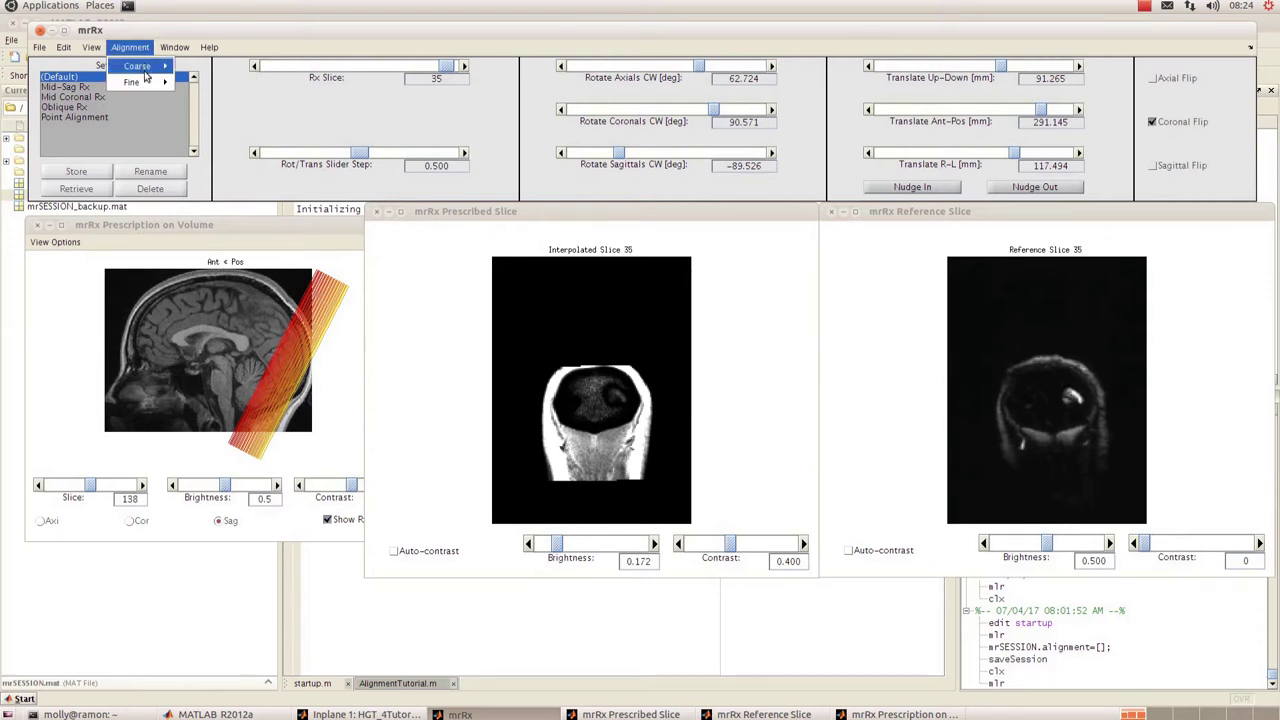
{"action": "mouse_move", "coordinate": [146, 85]}
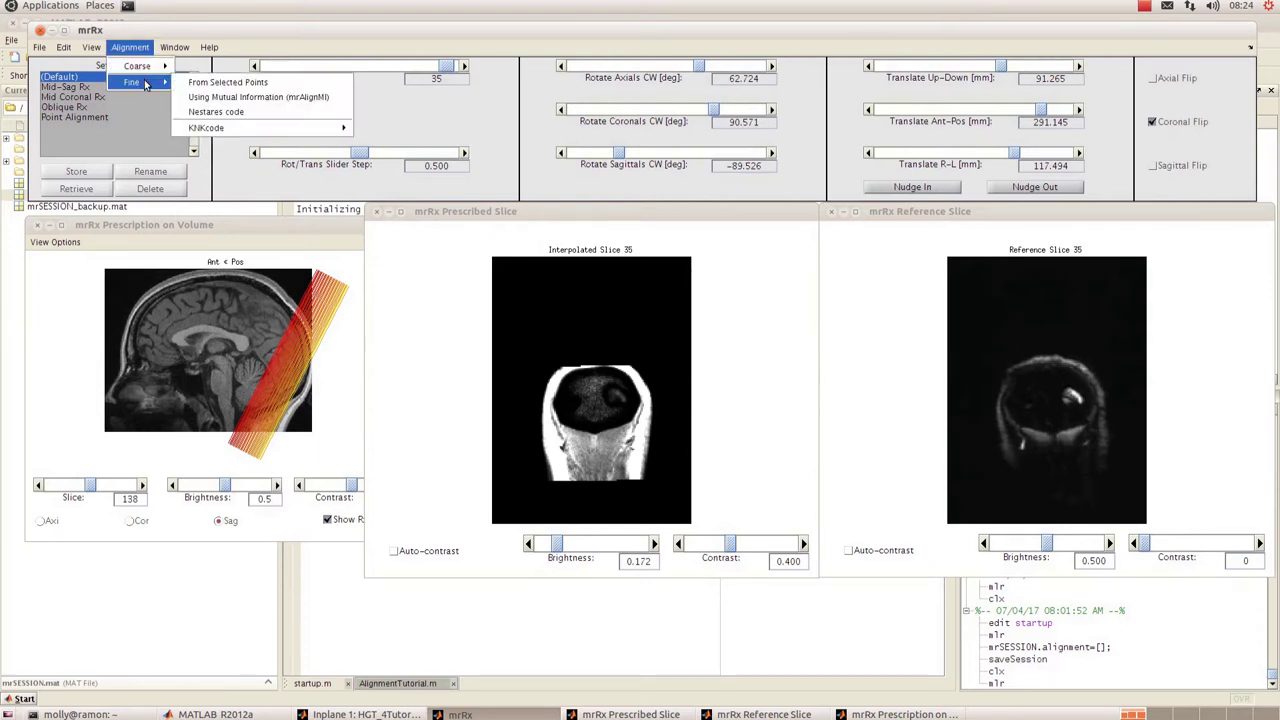
{"action": "left_click", "coordinate": [225, 82]}
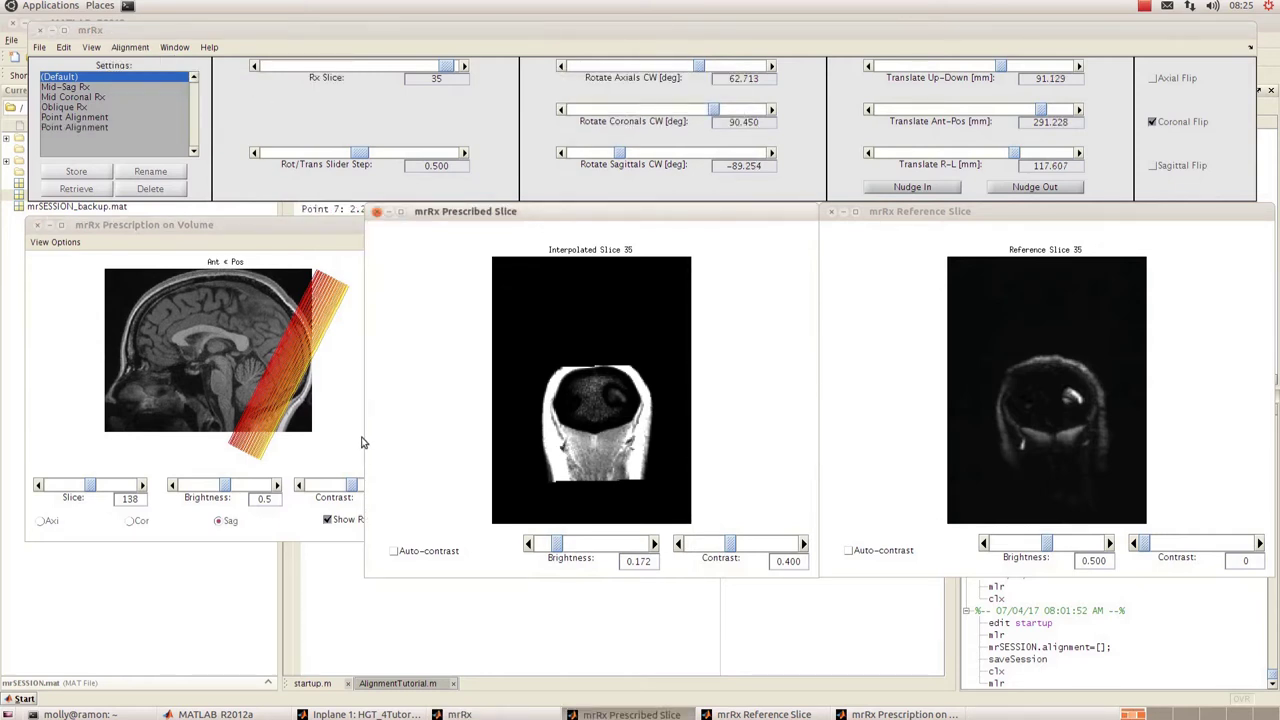
Review the mean fit errors for 22 points (0.01–5.42), including Point 5's, then restore the mrRx view
{"action": "left_click", "coordinate": [360, 605]}
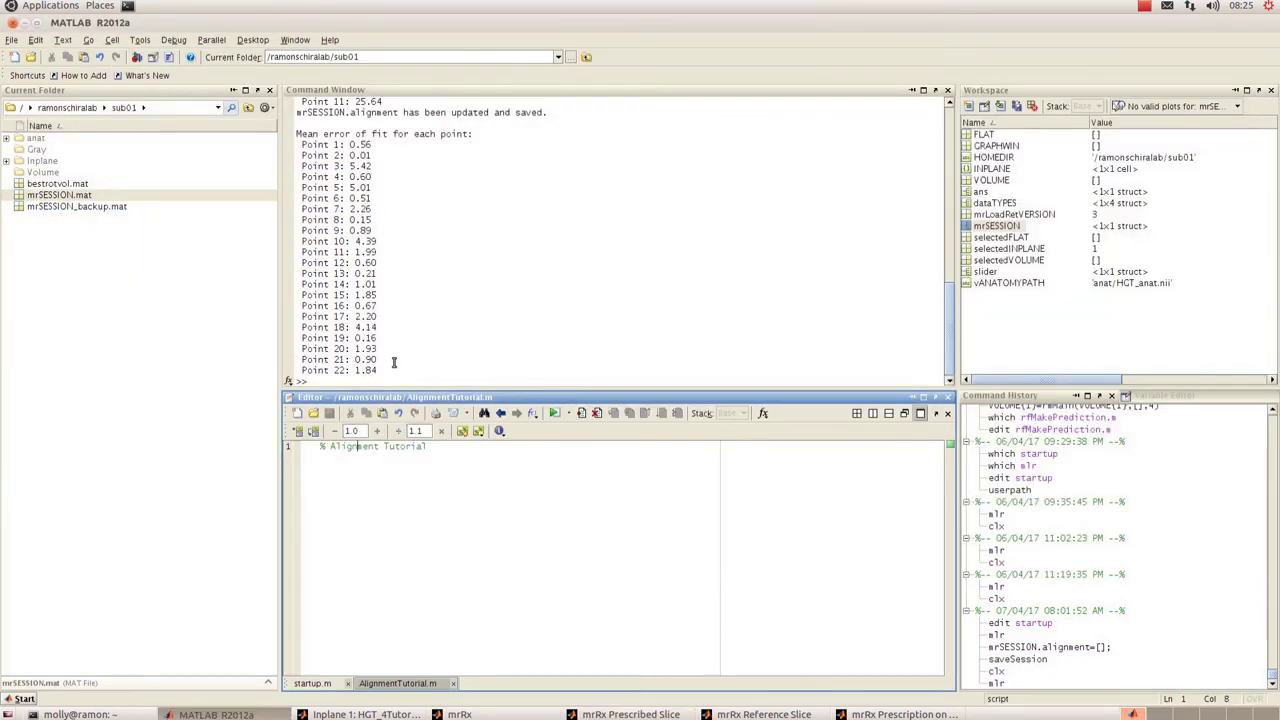
{"action": "left_click_drag", "start_coordinate": [390, 370], "coordinate": [295, 133]}
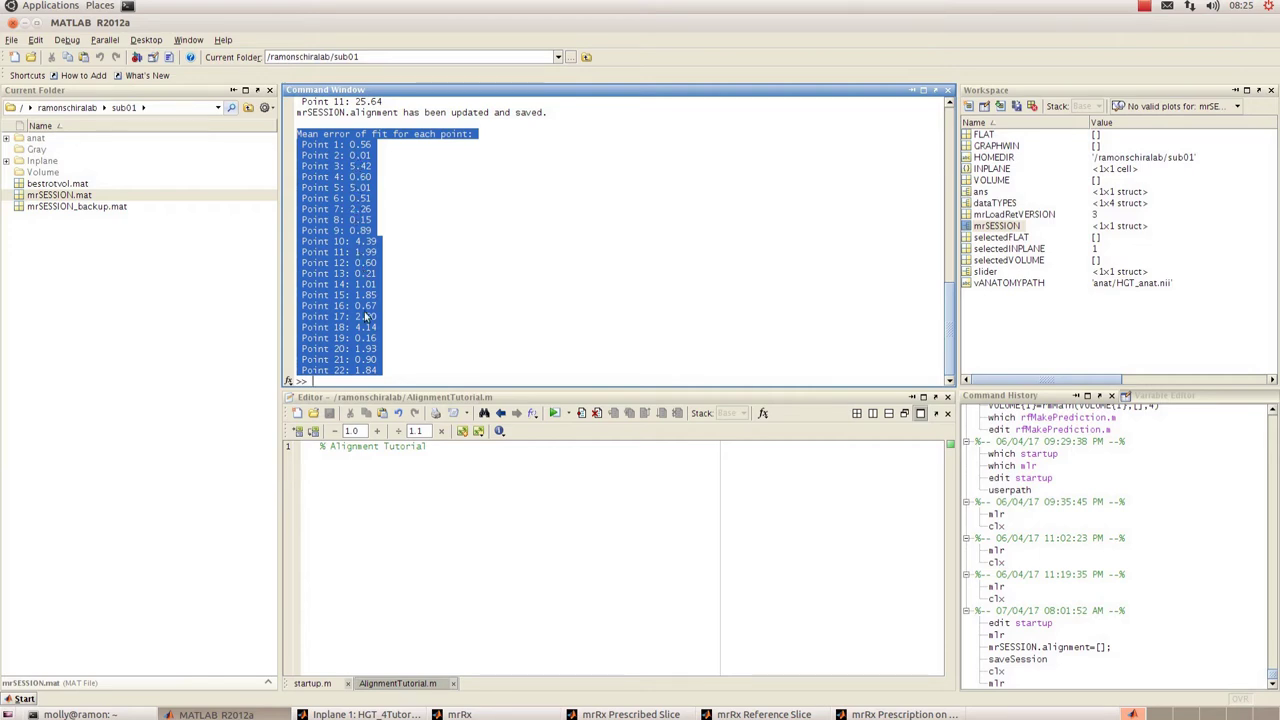
{"action": "left_click", "coordinate": [381, 375]}
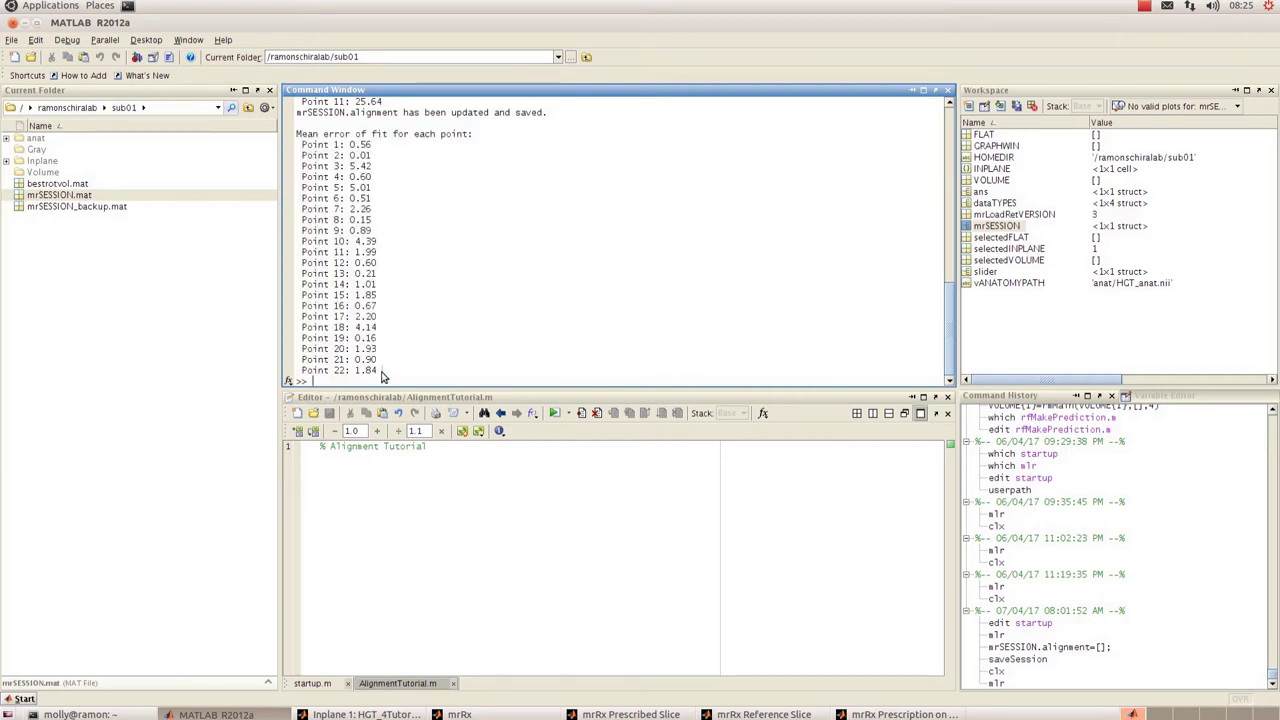
{"action": "triple_click", "coordinate": [372, 188]}
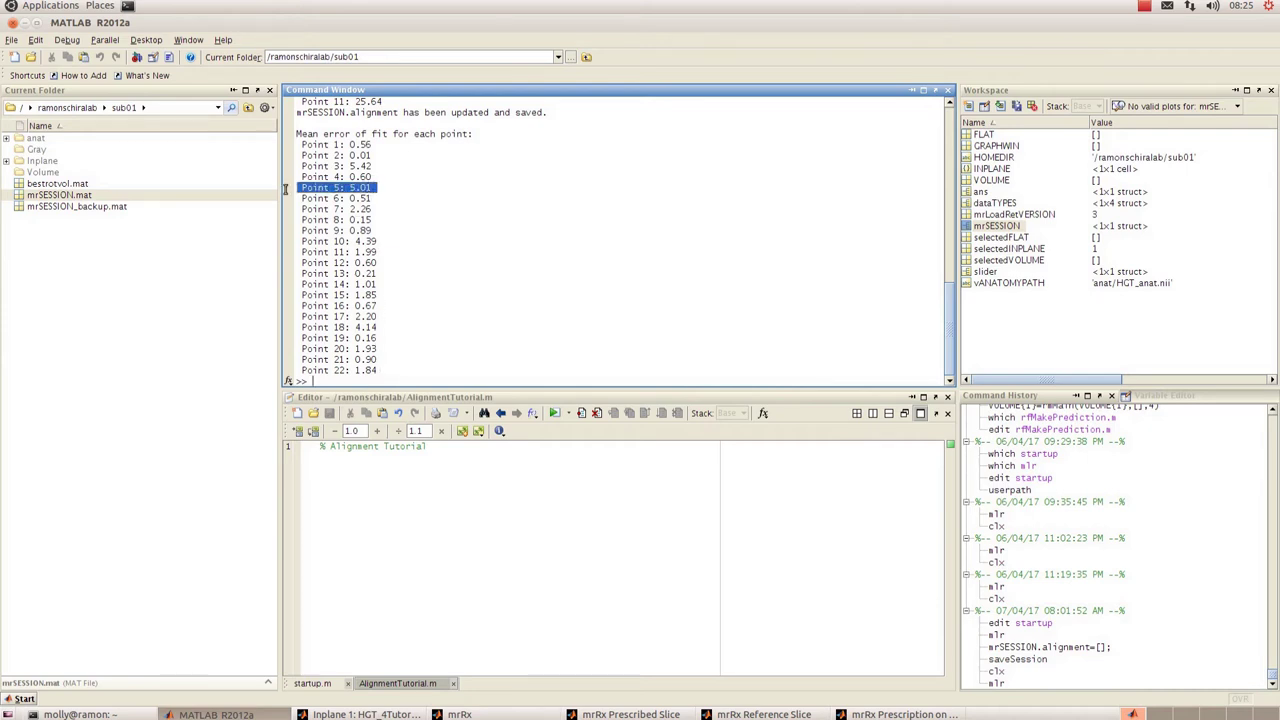
{"action": "left_click", "coordinate": [394, 186]}
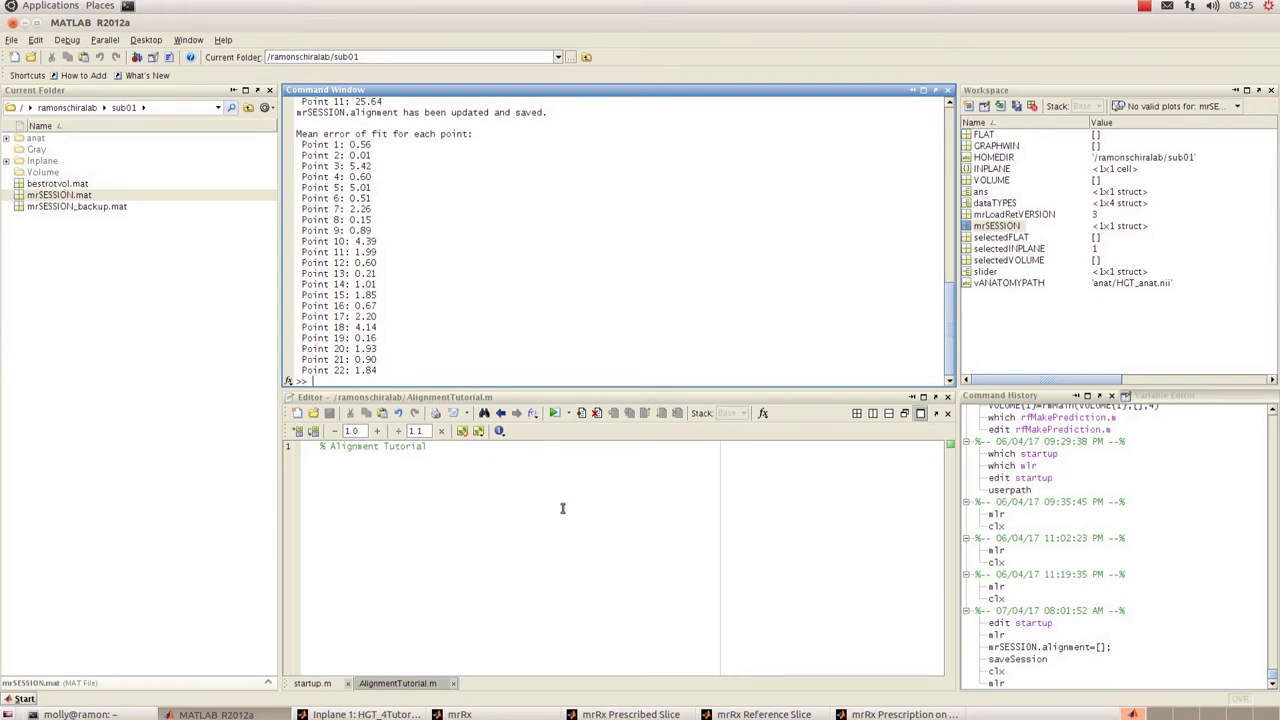
{"action": "left_click", "coordinate": [897, 714]}
Save the point-fitted alignment as the mrVista alignment, overwriting it and deleting the old files
{"action": "left_click", "coordinate": [727, 714]}
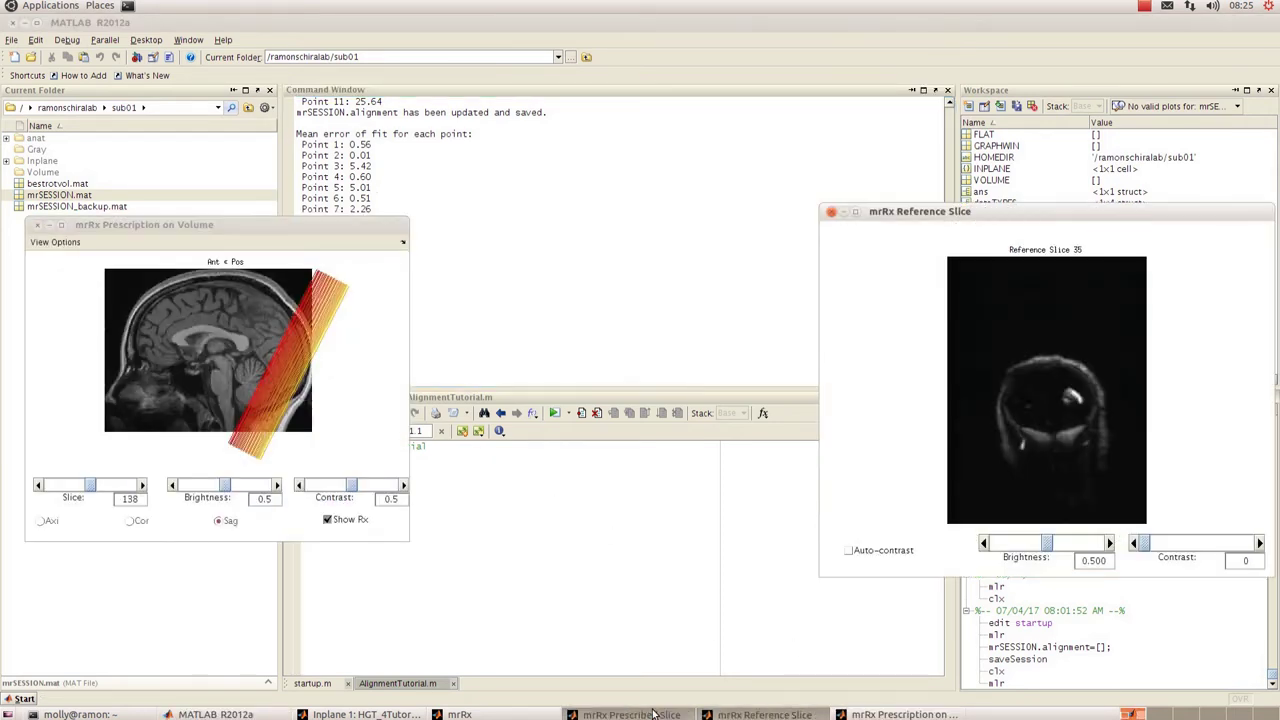
{"action": "left_click", "coordinate": [631, 714]}
{"action": "left_click", "coordinate": [459, 714]}
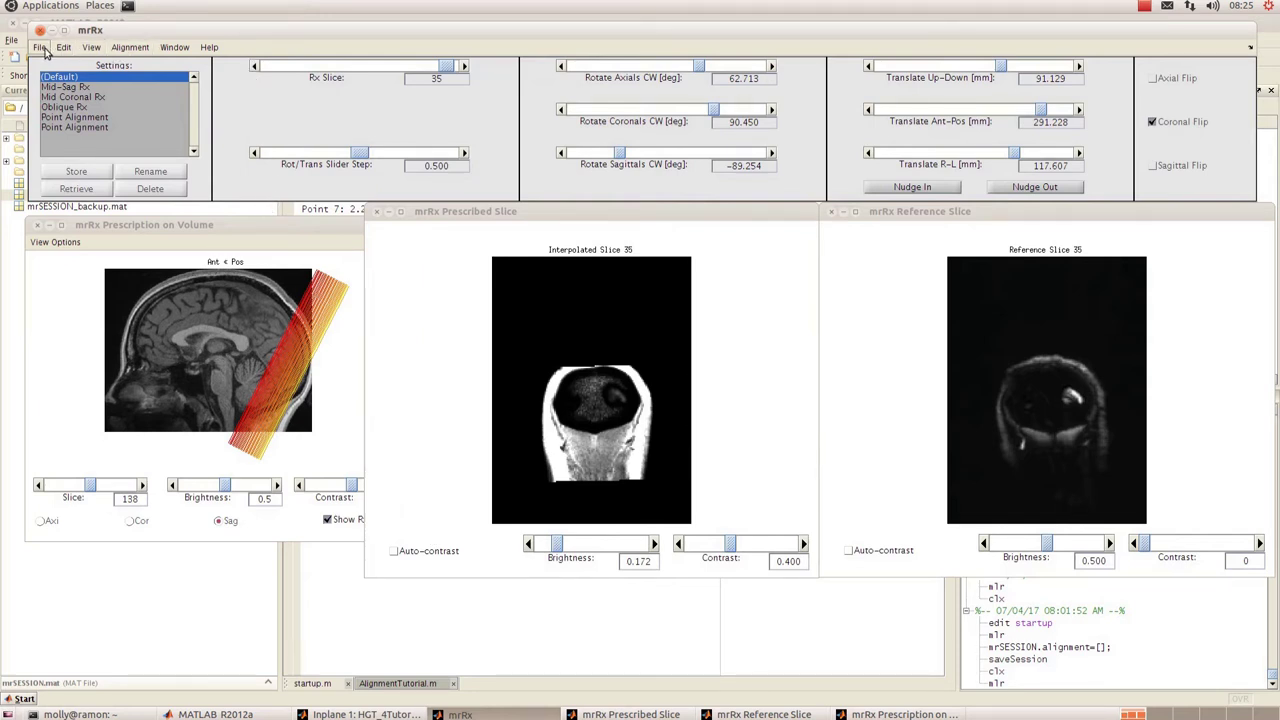
{"action": "left_click", "coordinate": [40, 47]}
{"action": "mouse_move", "coordinate": [56, 82]}
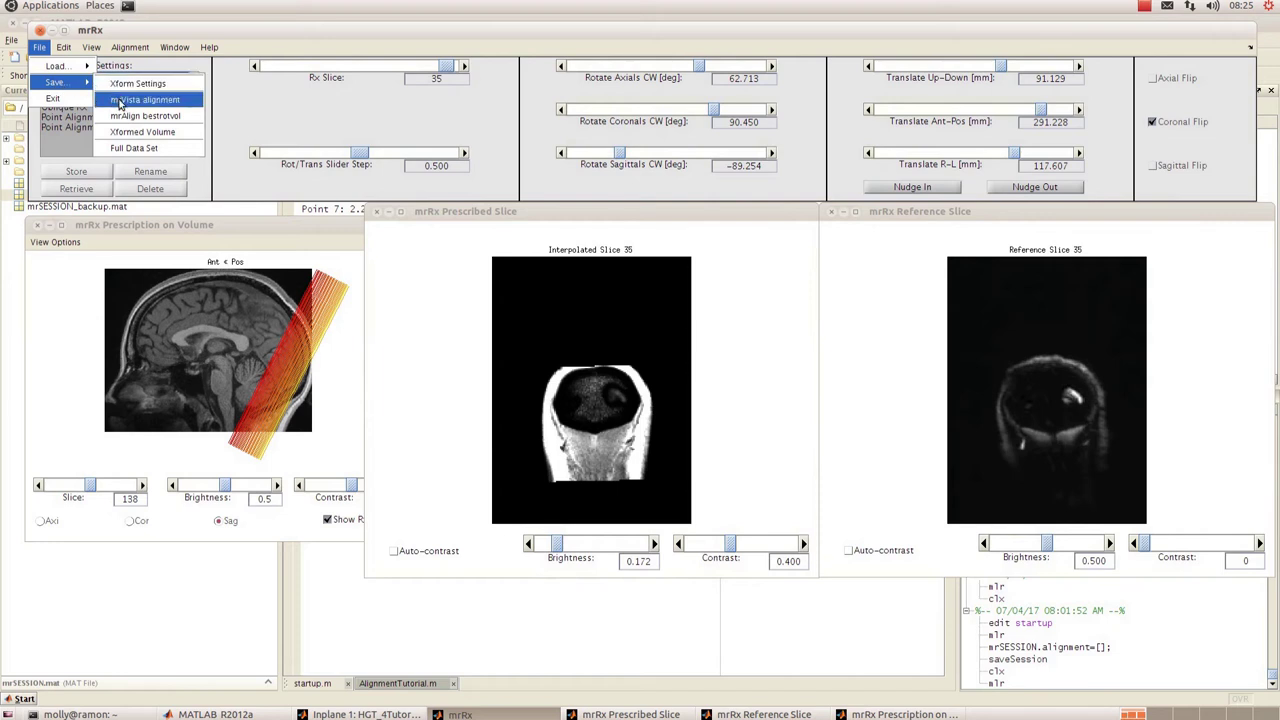
{"action": "left_click", "coordinate": [148, 103]}
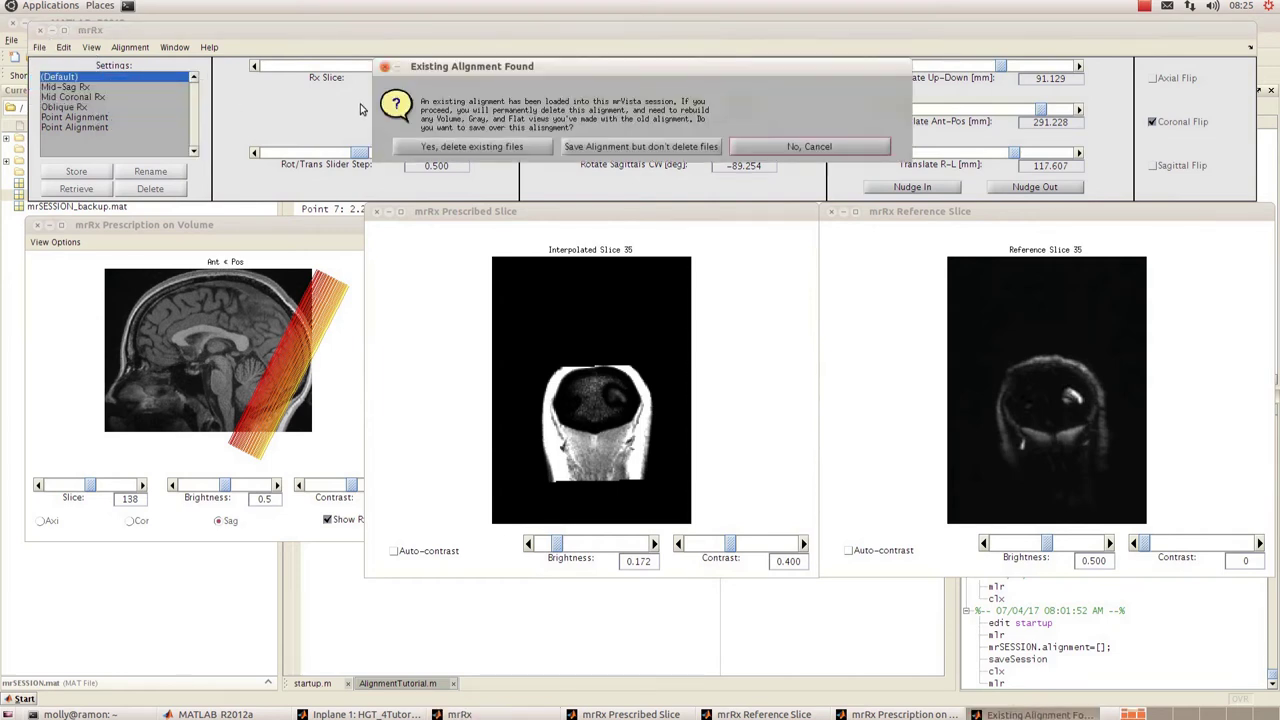
{"action": "left_click", "coordinate": [497, 148]}
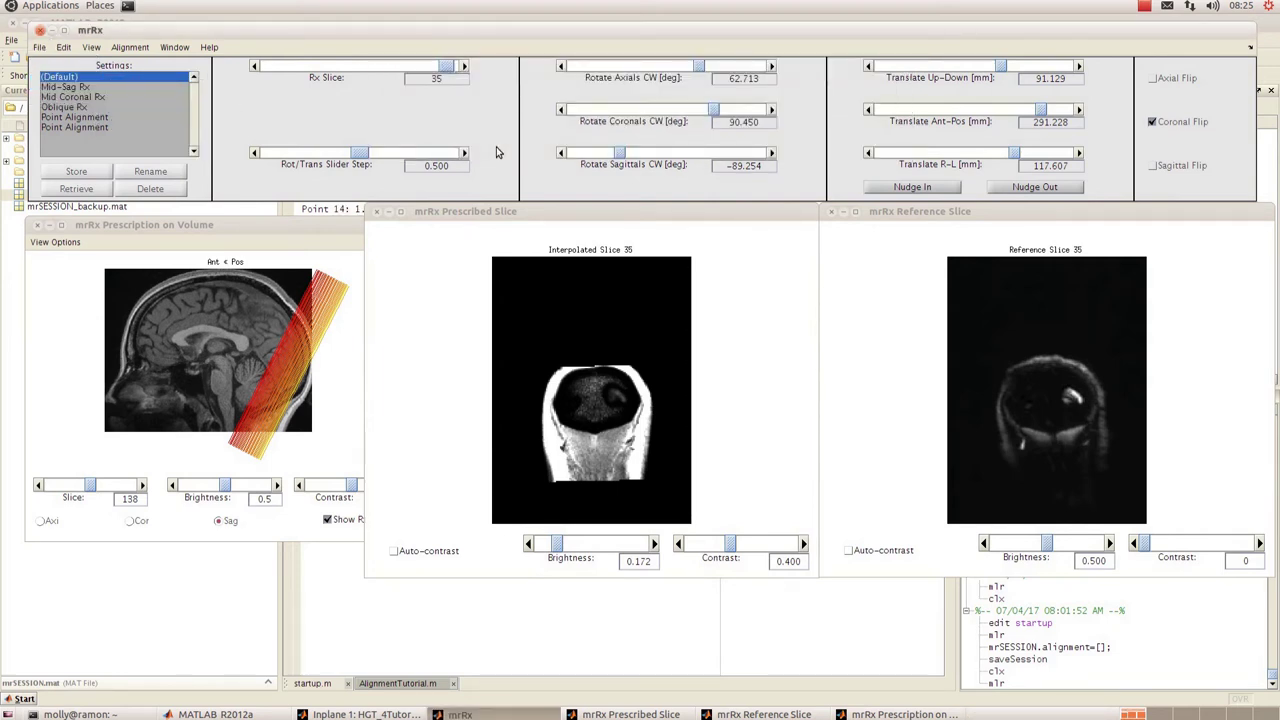
Step through the aligned slices from 1 to 12, then return to slice 1
{"action": "left_click_drag", "start_coordinate": [450, 68], "coordinate": [266, 66]}
{"action": "left_click", "coordinate": [464, 67]}
{"action": "left_click", "coordinate": [464, 67]}
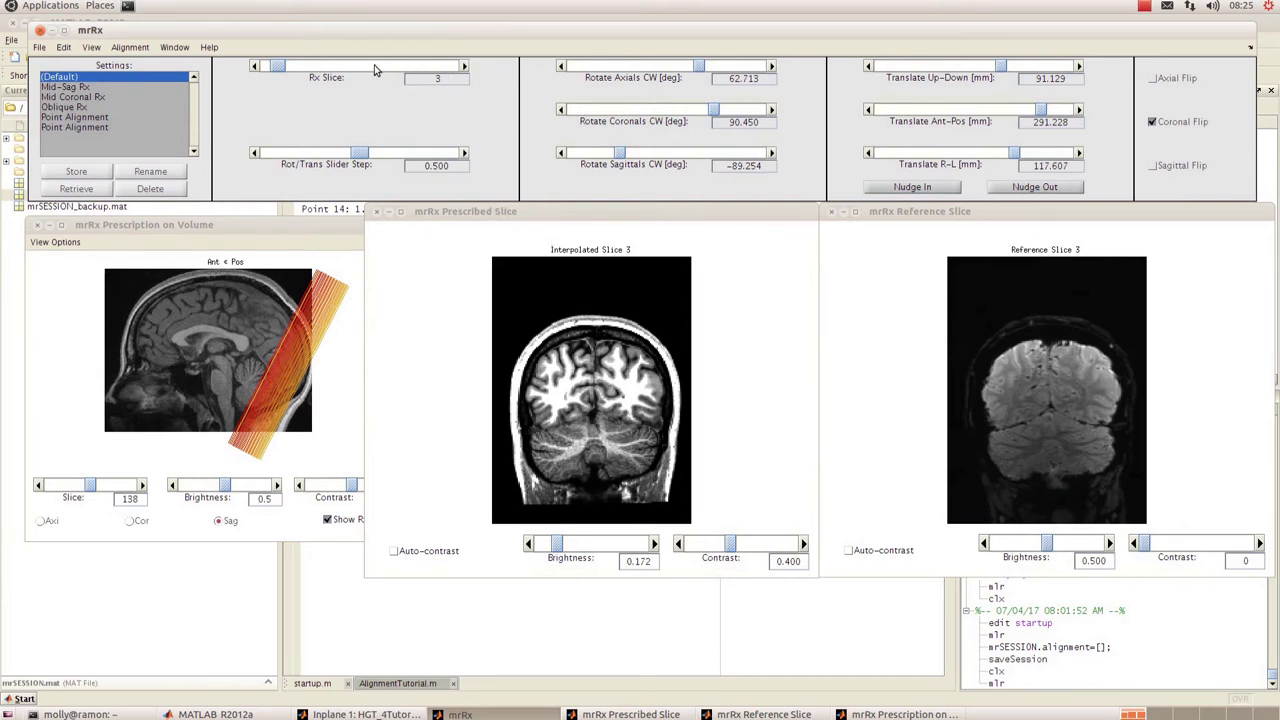
{"action": "left_click", "coordinate": [378, 67]}
{"action": "left_click", "coordinate": [394, 67]}
{"action": "left_click", "coordinate": [418, 67]}
{"action": "left_click", "coordinate": [418, 67]}
{"action": "left_click_drag", "start_coordinate": [323, 67], "coordinate": [265, 68]}
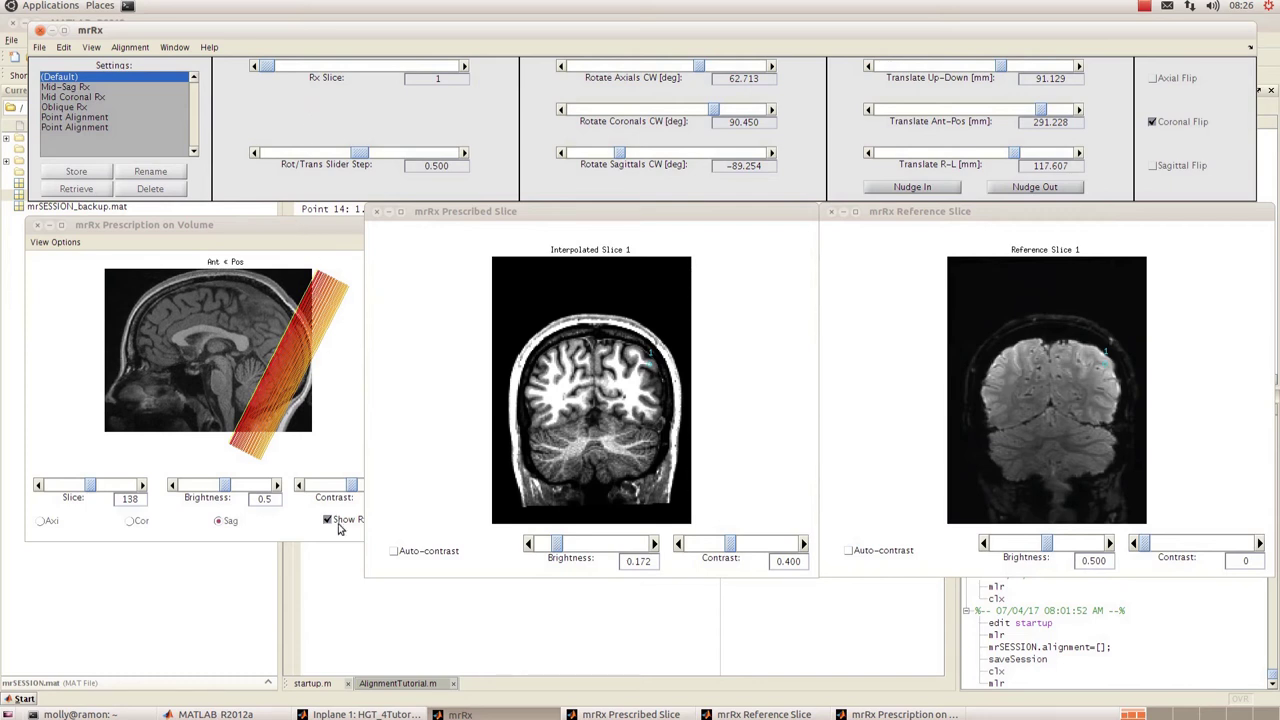
Confirm in the Command Window that mrSESSION.alignment was saved, then bring the mrRx windows back to the front
{"action": "left_click", "coordinate": [333, 556]}
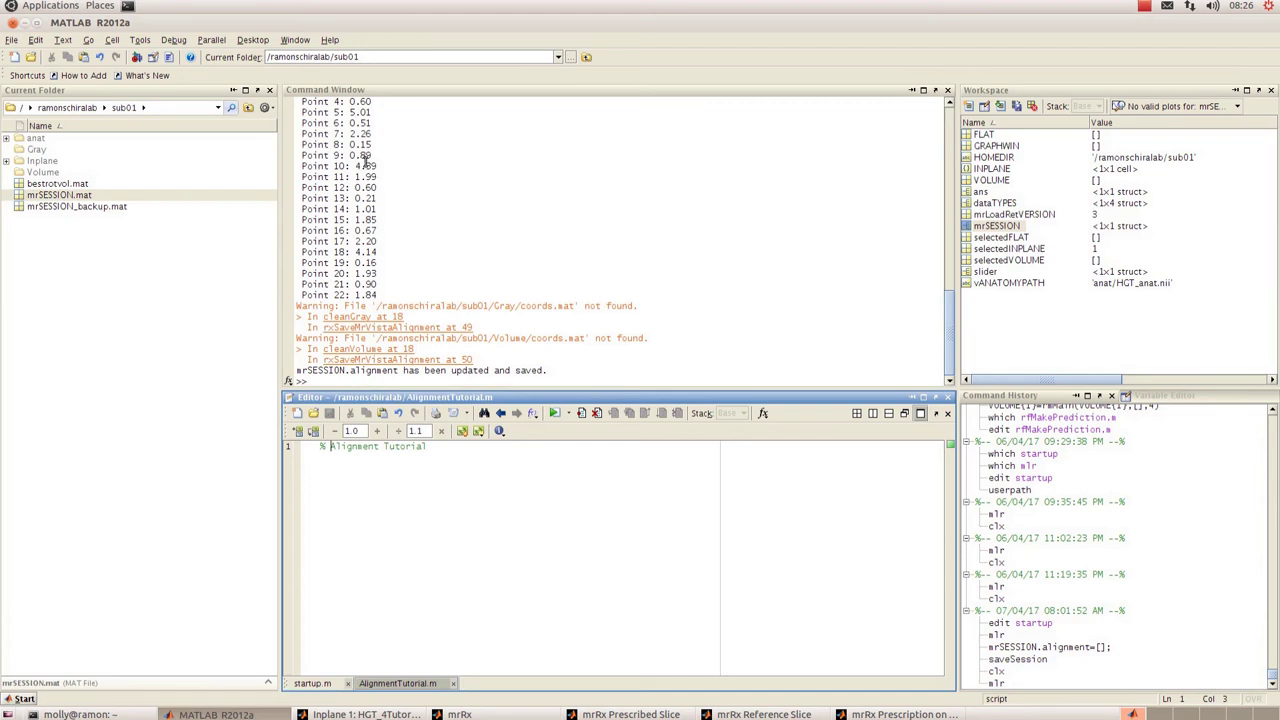
{"action": "left_click", "coordinate": [460, 714]}
{"action": "left_click", "coordinate": [630, 714]}
{"action": "left_click", "coordinate": [764, 714]}
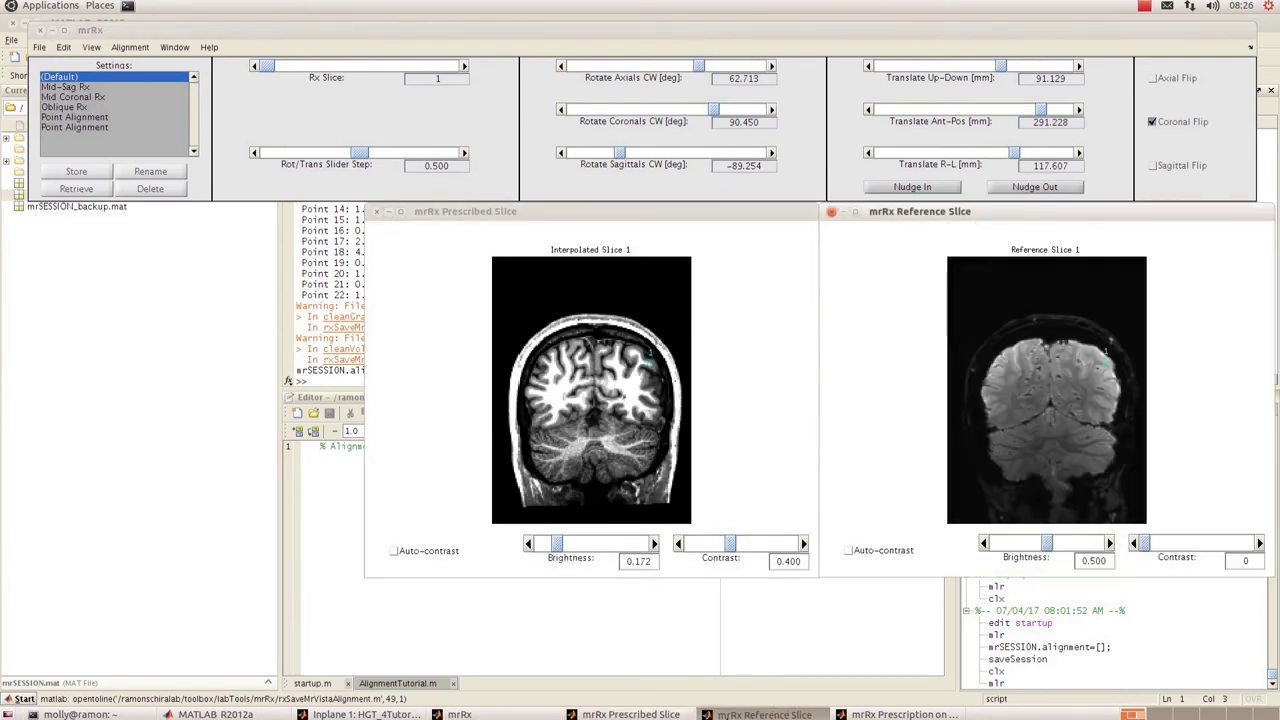
{"action": "left_click", "coordinate": [897, 714]}
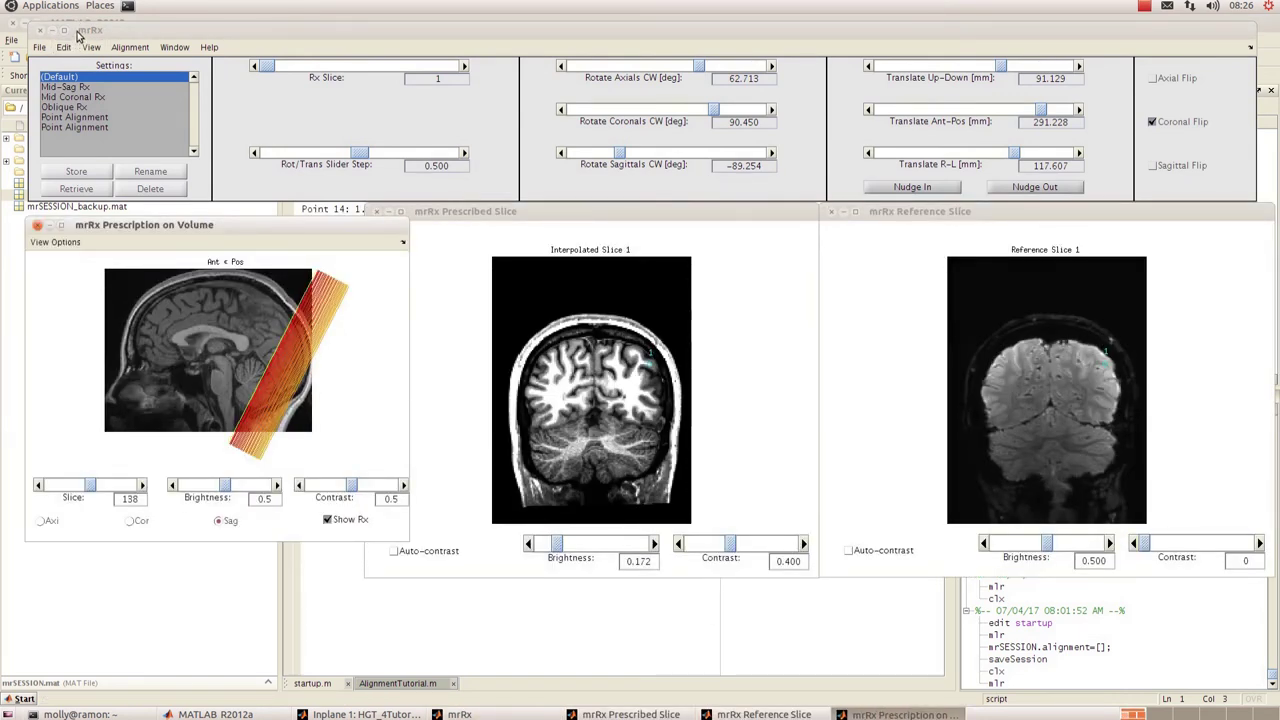
{"action": "left_click", "coordinate": [78, 36]}
{"action": "left_click", "coordinate": [63, 47]}
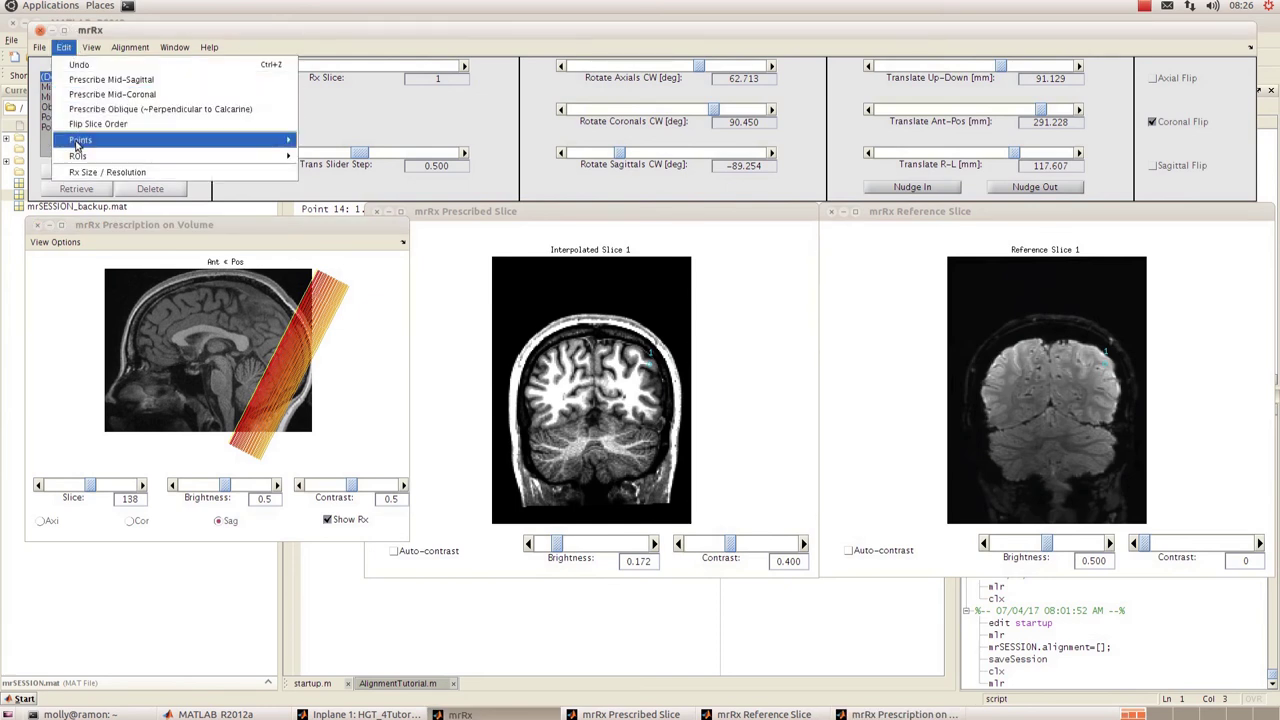
{"action": "mouse_move", "coordinate": [78, 145]}
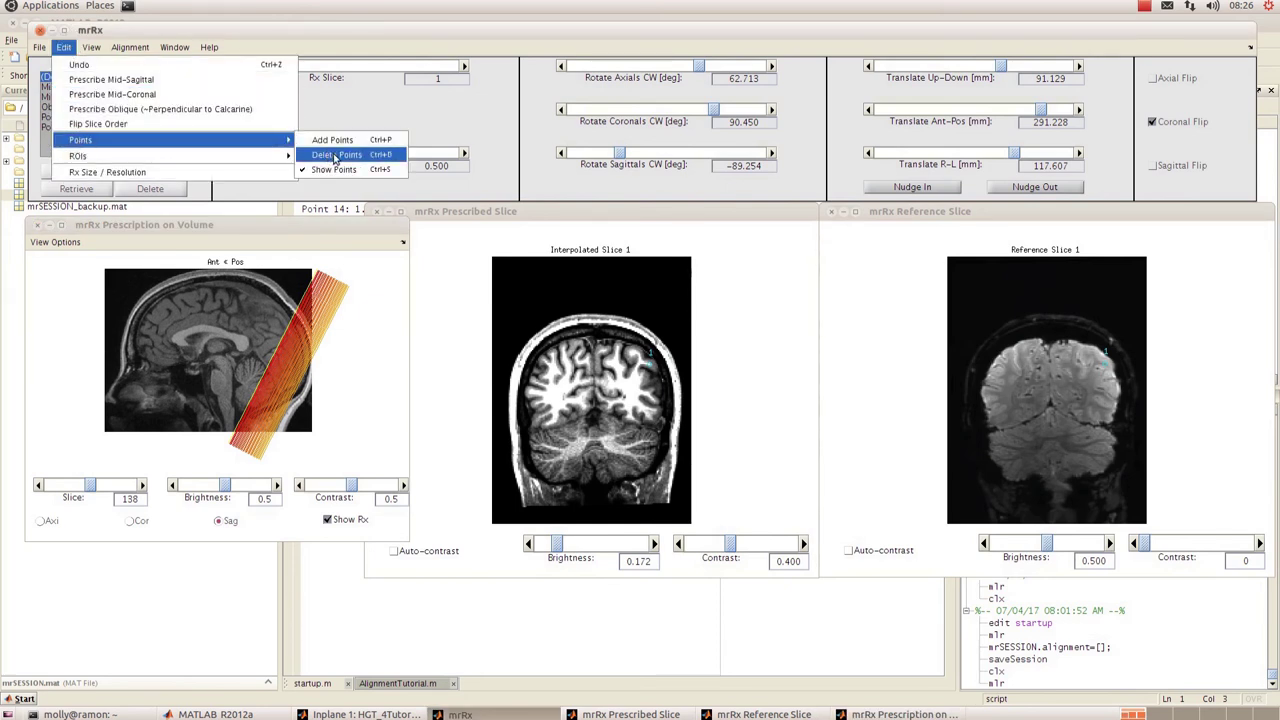
{"action": "left_click", "coordinate": [337, 155]}
{"action": "left_click", "coordinate": [580, 88]}
{"action": "left_click", "coordinate": [584, 108]}
{"action": "left_click", "coordinate": [583, 139]}
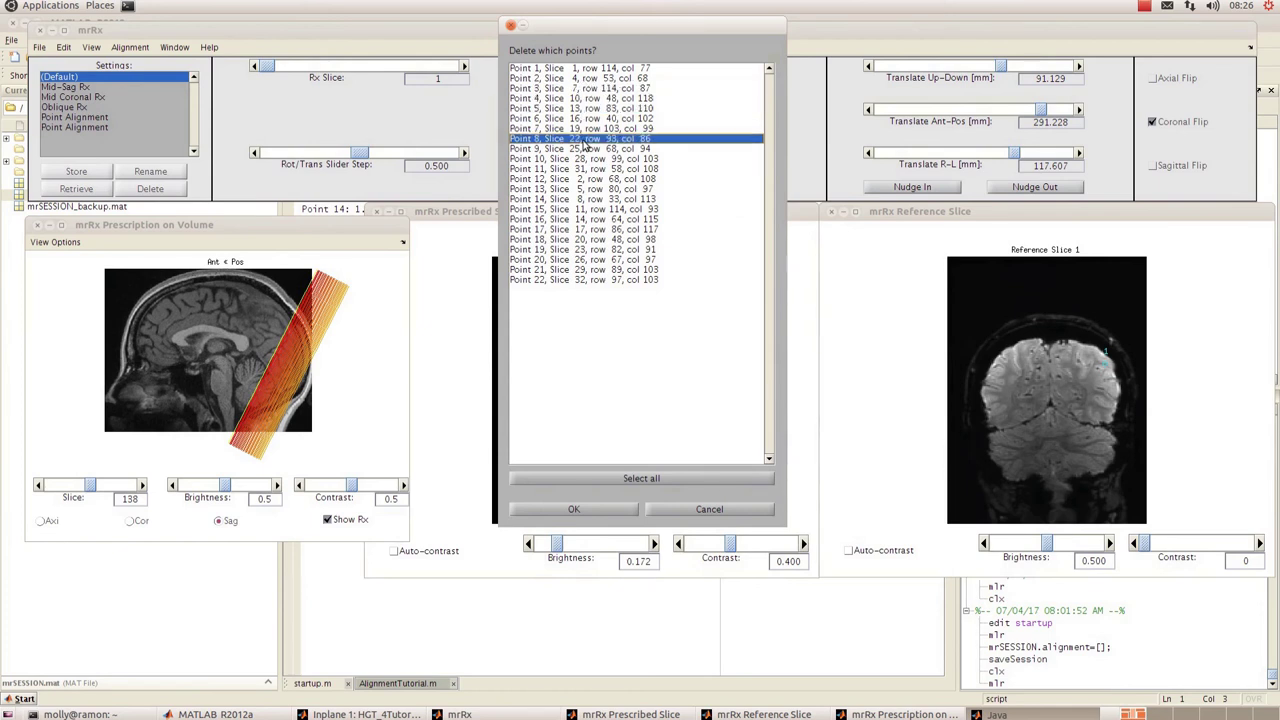
{"action": "left_click", "coordinate": [587, 68], "text": "shift"}
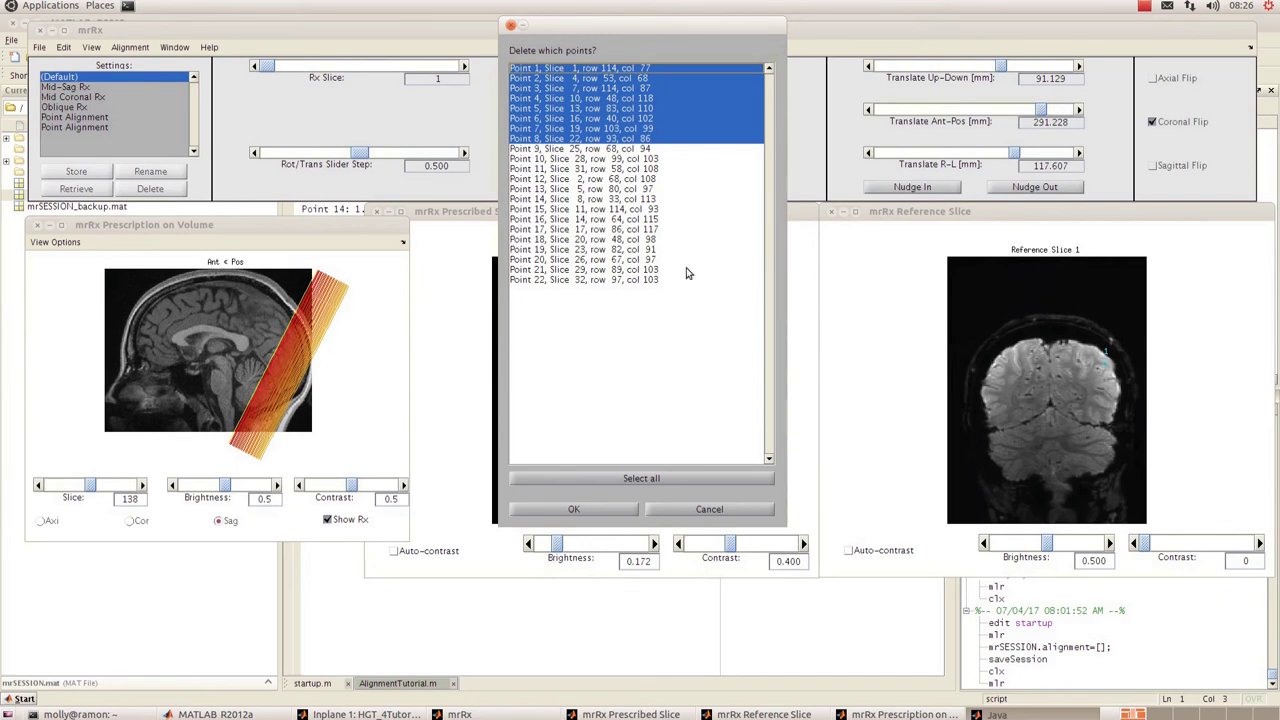
{"action": "left_click", "coordinate": [681, 321]}
{"action": "left_click", "coordinate": [687, 510]}
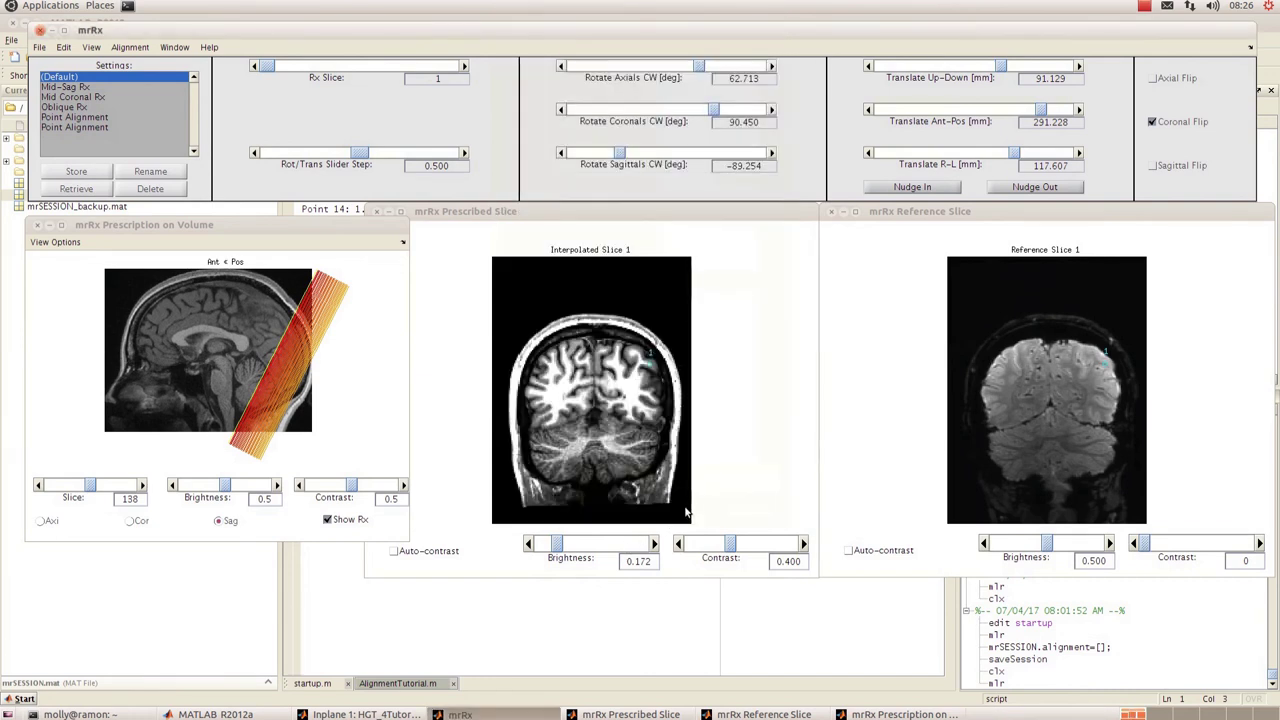